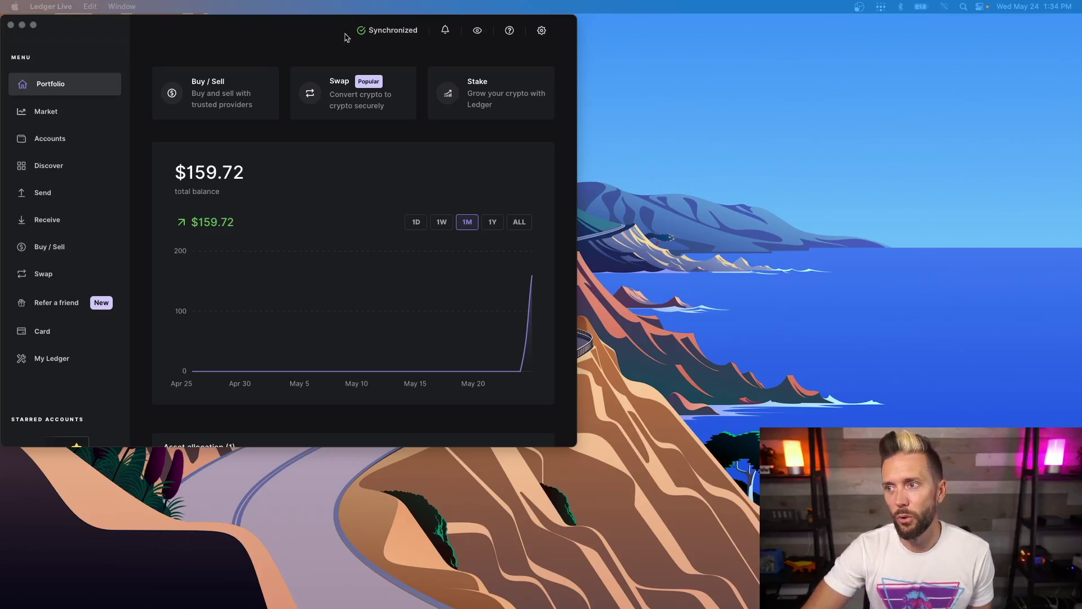
- Quit Ledger Live, switch to Sparrow and move its window into the corner of the desktop
{"action": "left_click", "coordinate": [274, 31]}
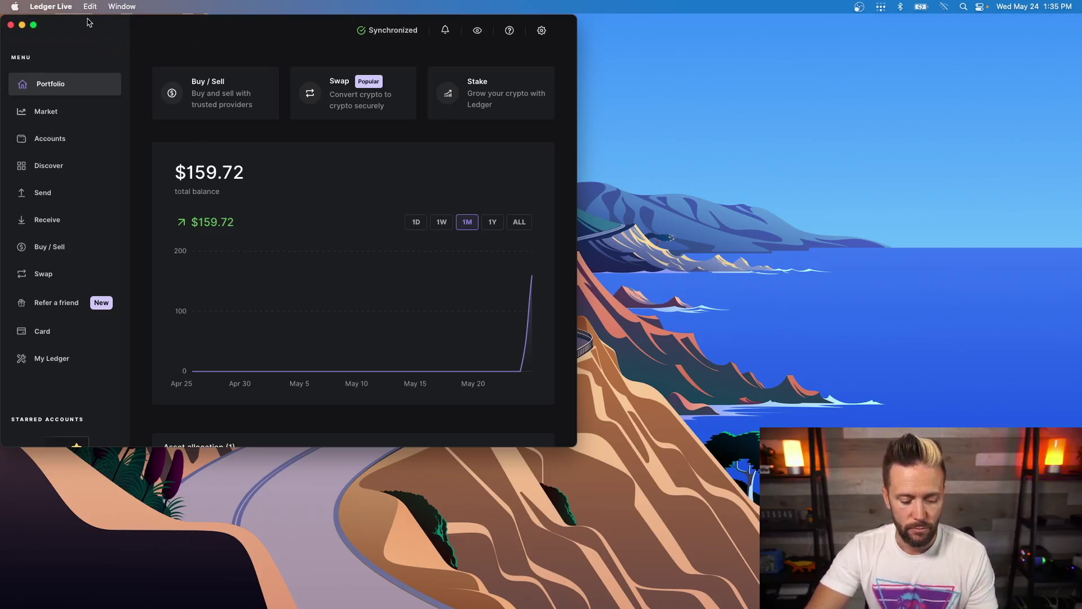
{"action": "key", "text": "super+q"}
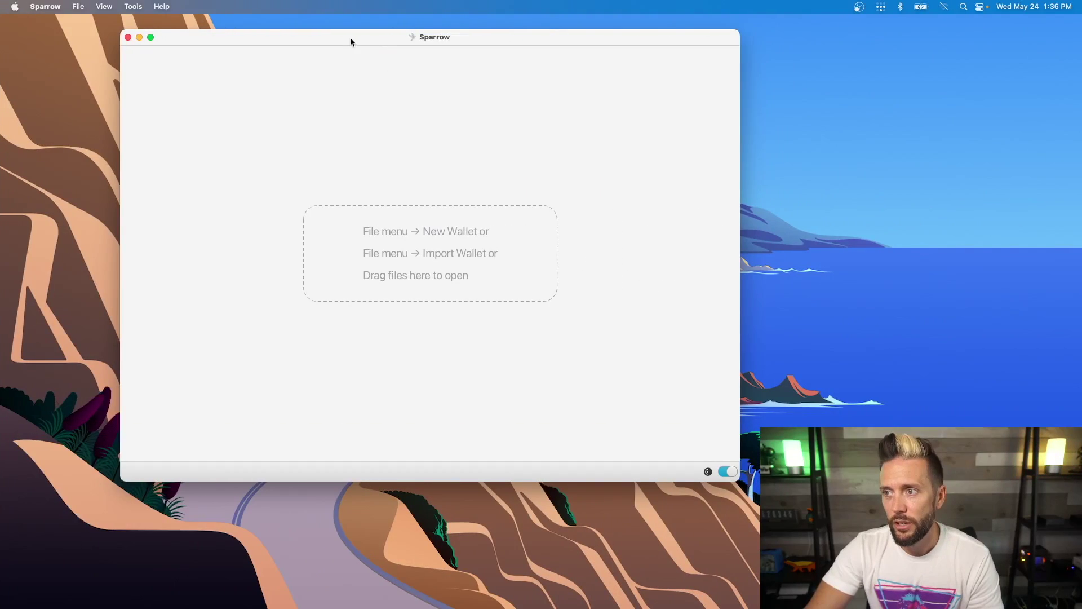
{"action": "left_click_drag", "start_coordinate": [350, 38], "coordinate": [230, 21]}
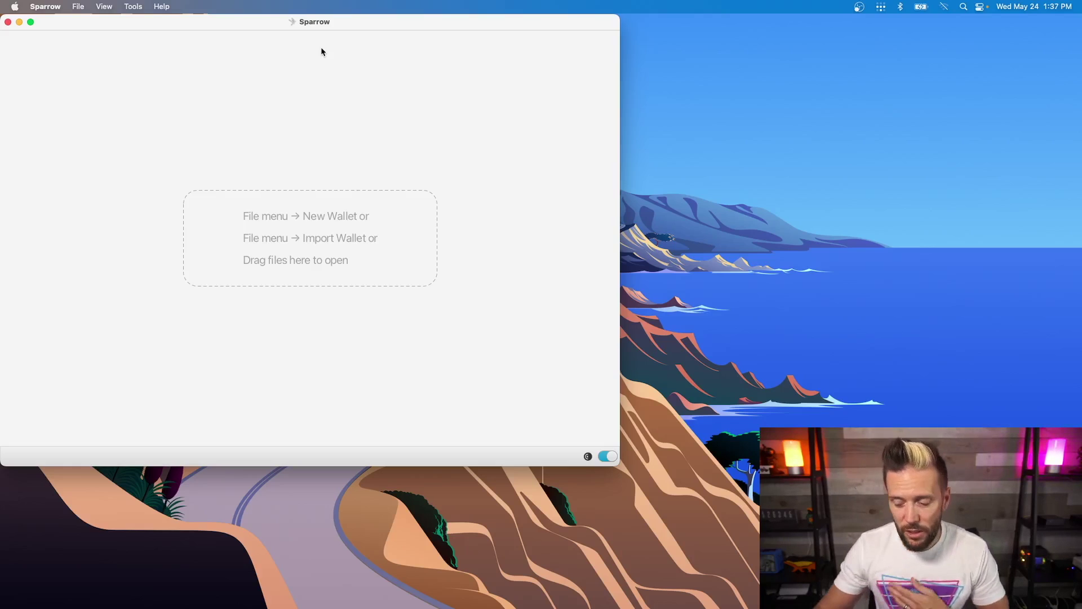
- Create a new wallet named "Ledger Nano S Plus DEMO"
{"action": "left_click", "coordinate": [77, 11]}
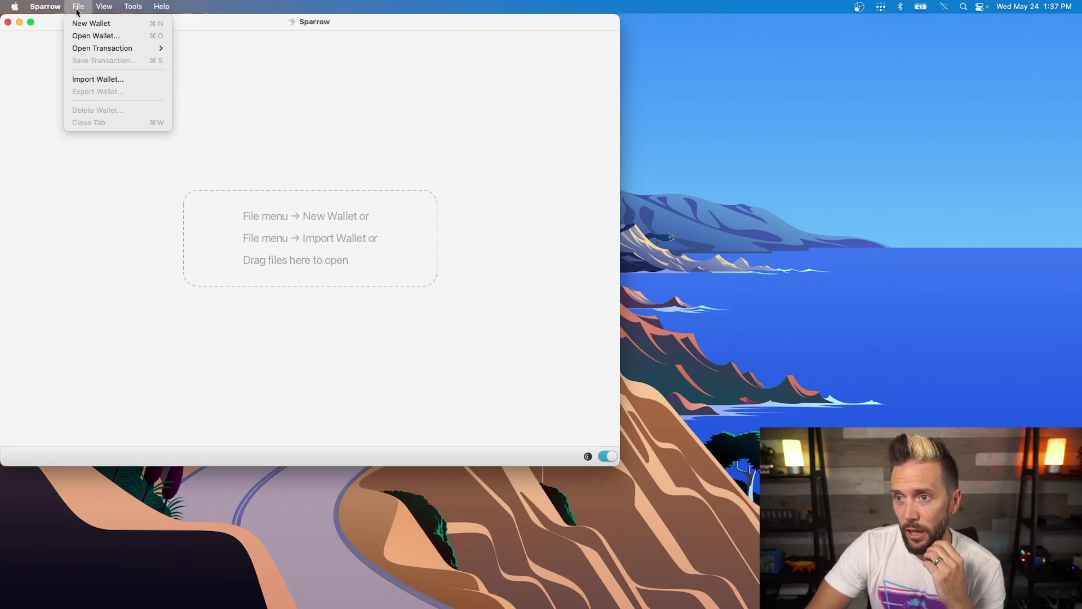
{"action": "left_click", "coordinate": [76, 25]}
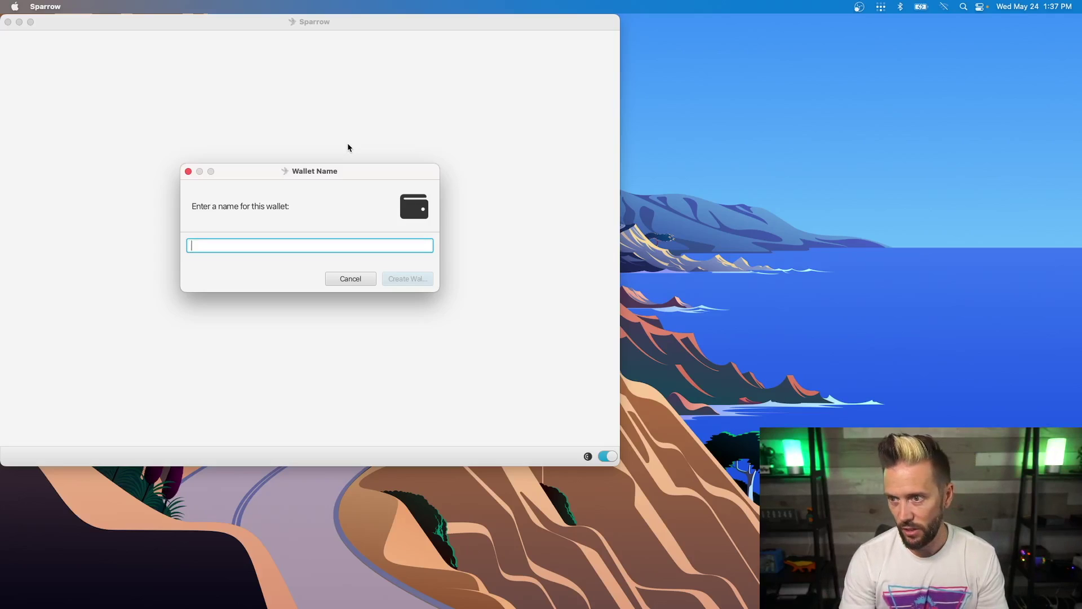
{"action": "type", "text": "Lede"}
{"action": "key", "text": "BackSpace"}
{"action": "type", "text": "ger"}
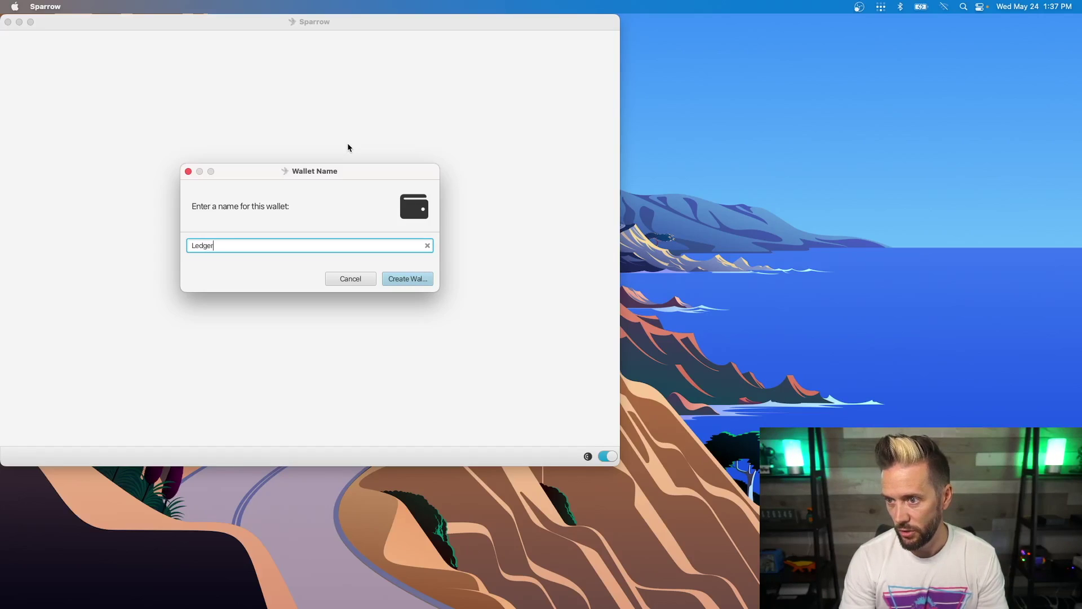
{"action": "type", "text": " Nano S Plus"}
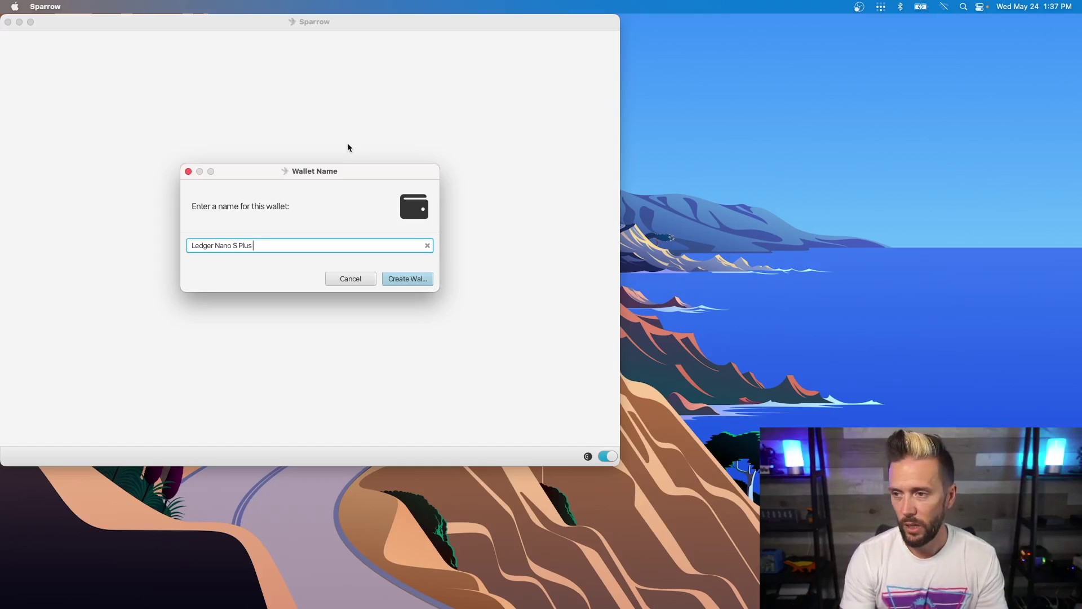
{"action": "type", "text": " DEMO"}
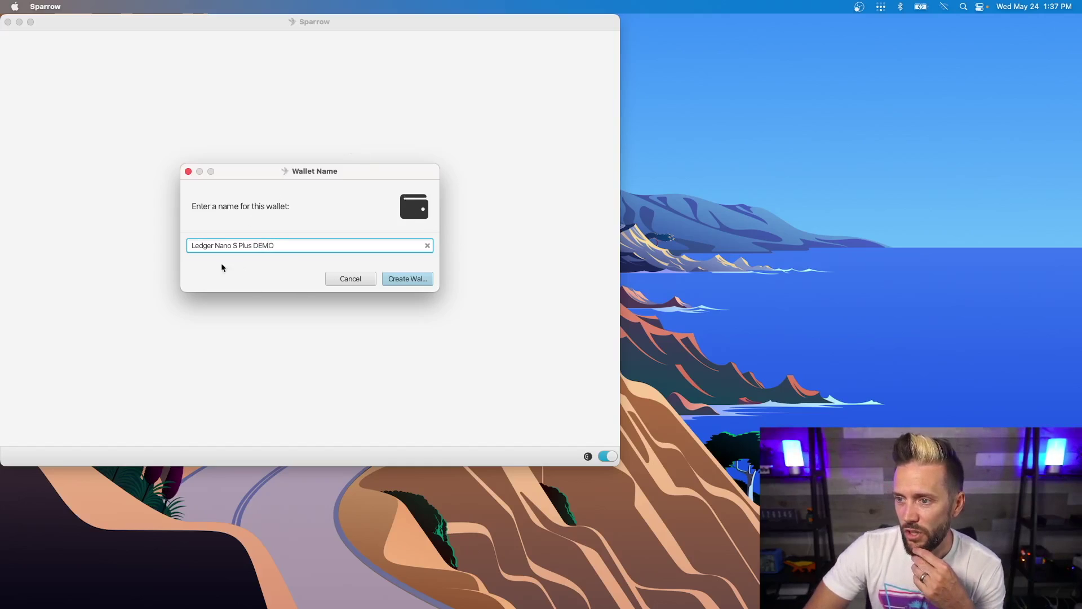
{"action": "left_click", "coordinate": [398, 280]}
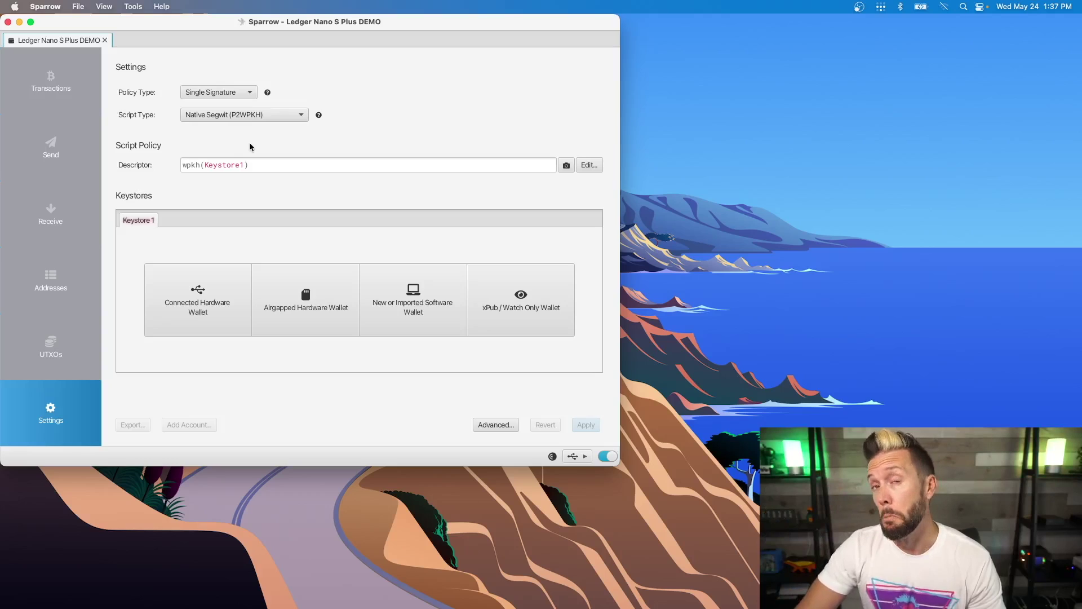
- Import the connected Ledger Nano S Plus as a Native Segwit (P2WPKH) keystore and apply the wallet settings with no password
{"action": "left_click", "coordinate": [302, 116]}
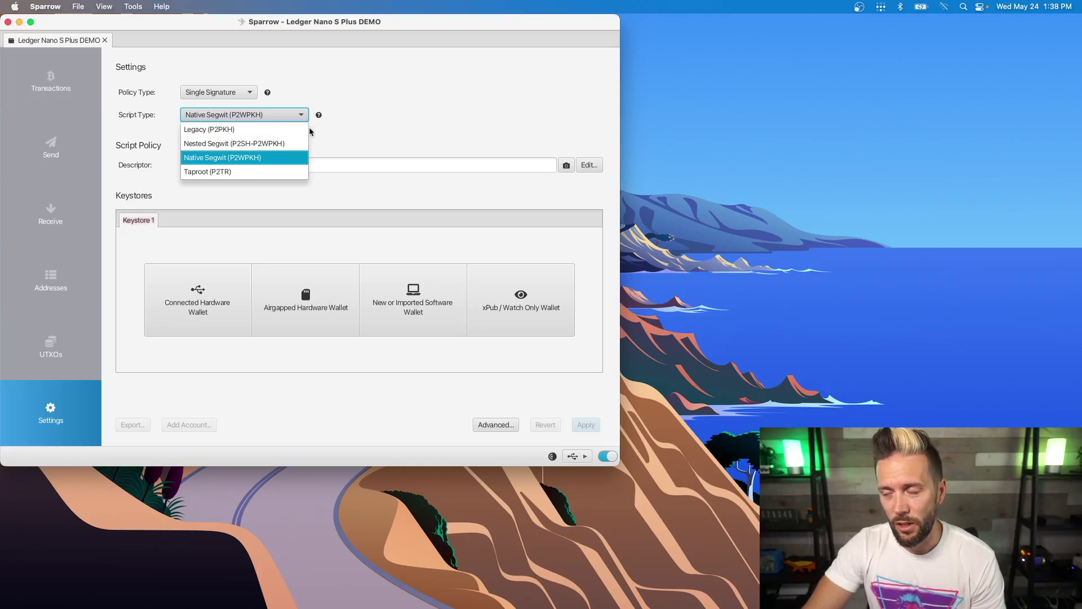
{"action": "left_click", "coordinate": [344, 119]}
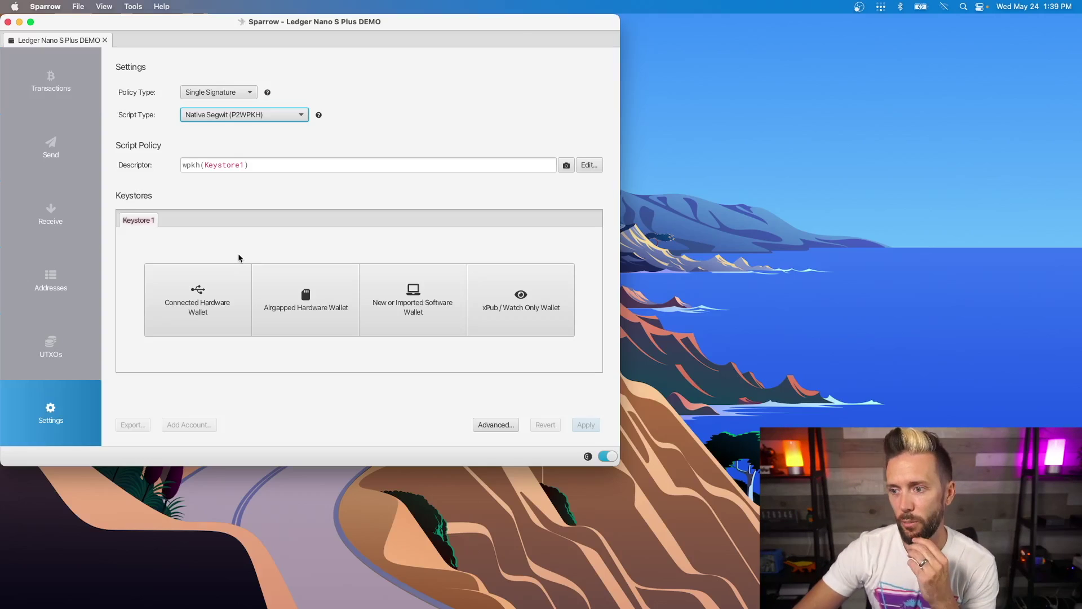
{"action": "left_click", "coordinate": [146, 249]}
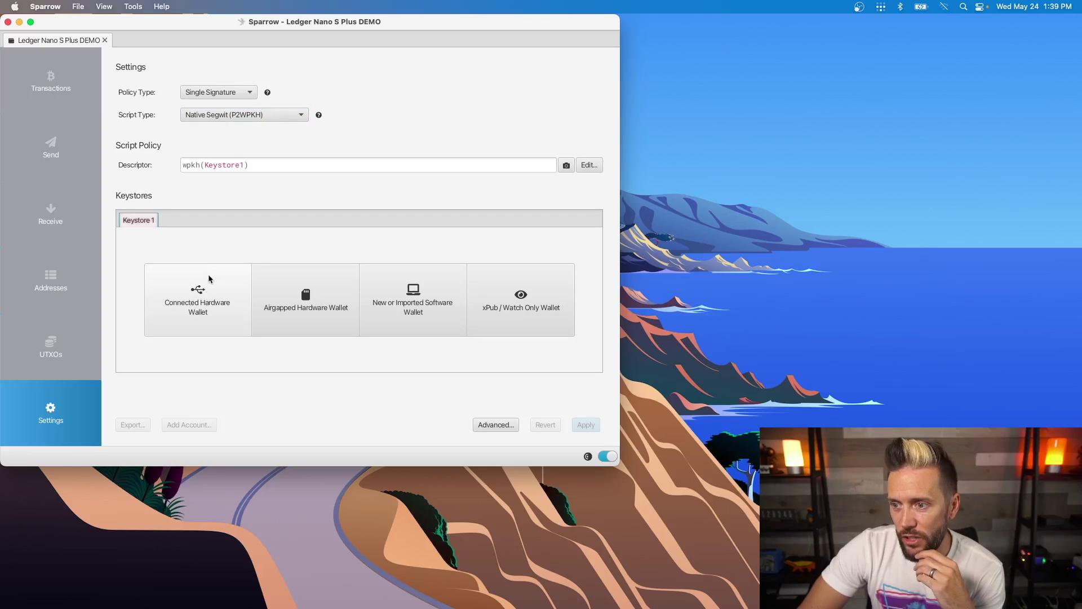
{"action": "left_click", "coordinate": [203, 306]}
{"action": "left_click", "coordinate": [351, 259]}
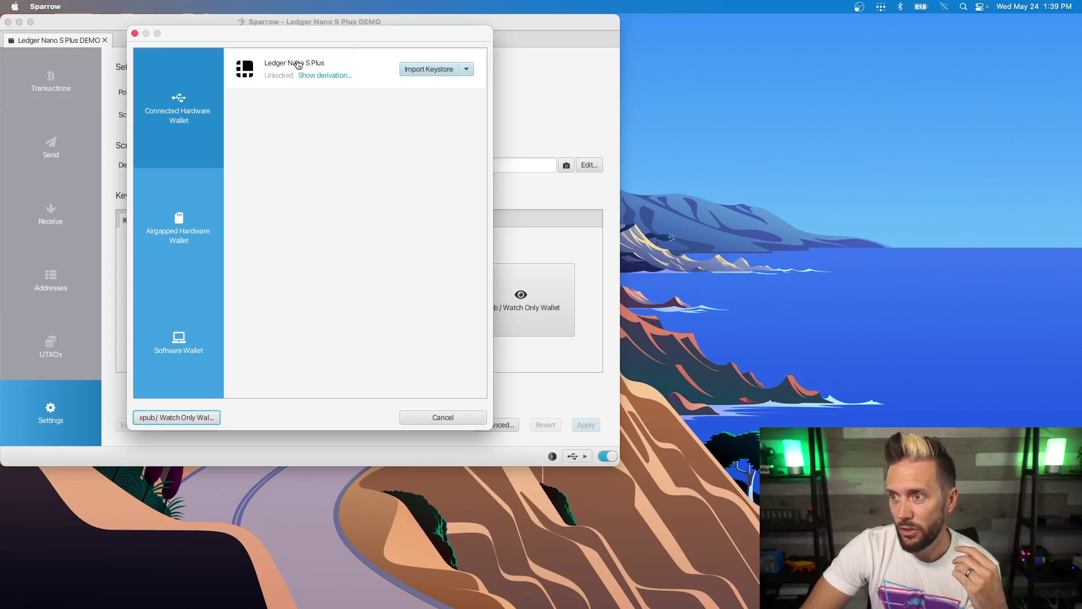
{"action": "left_click", "coordinate": [429, 70]}
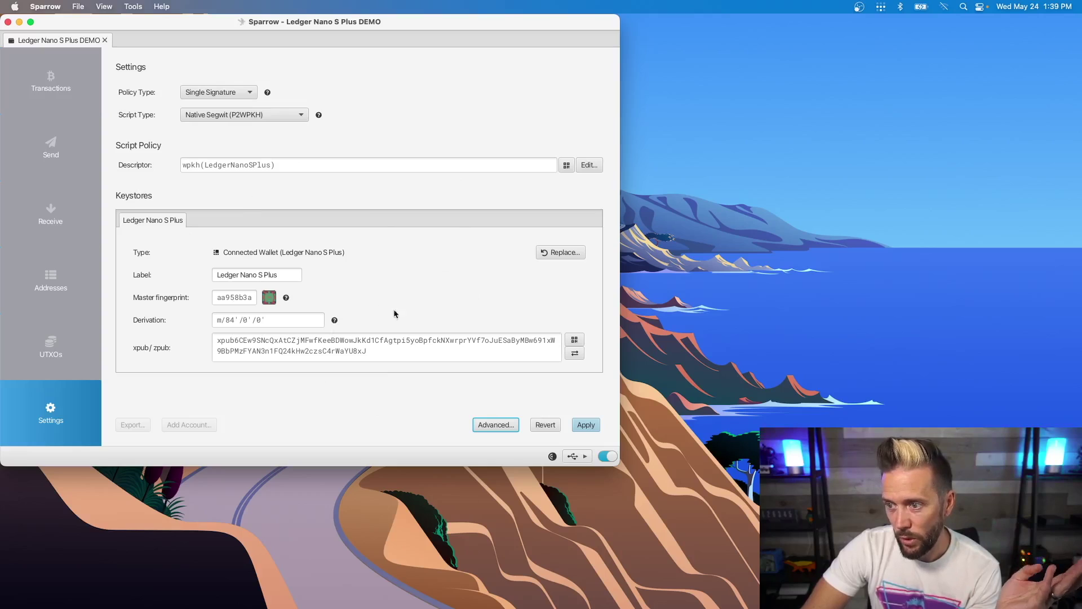
{"action": "left_click", "coordinate": [586, 426]}
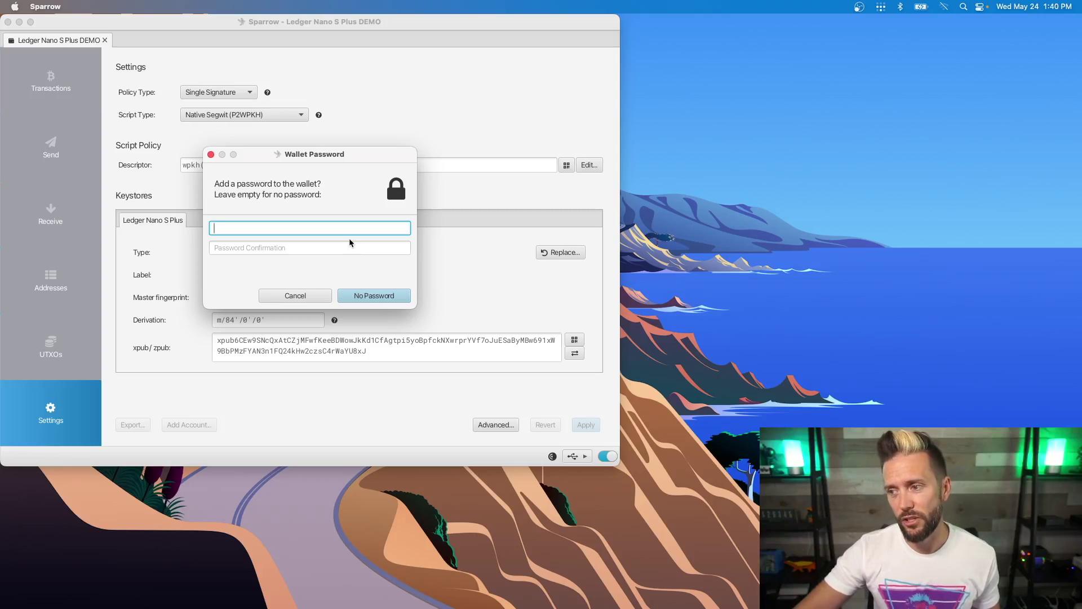
{"action": "left_click", "coordinate": [372, 295]}
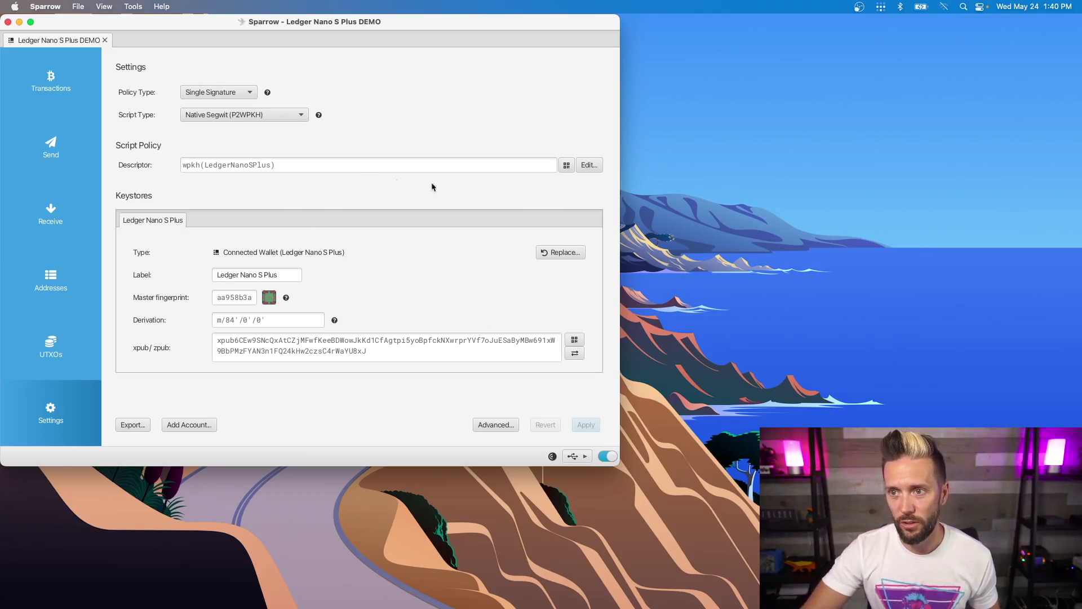
- Review the wallet's transaction history, selecting each listed transaction in turn
{"action": "left_click", "coordinate": [45, 83]}
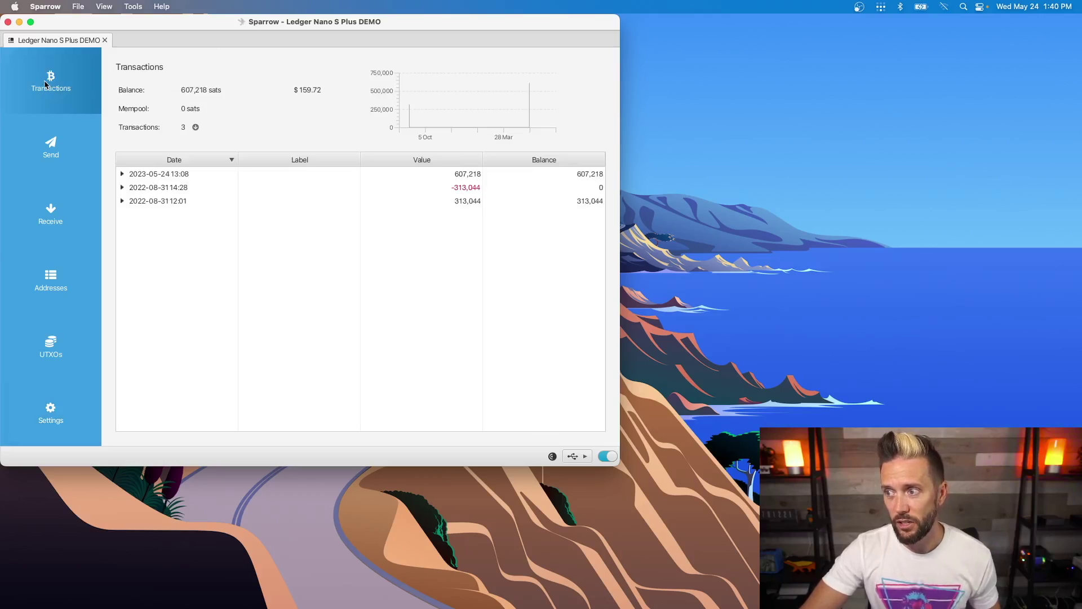
{"action": "left_click", "coordinate": [187, 190]}
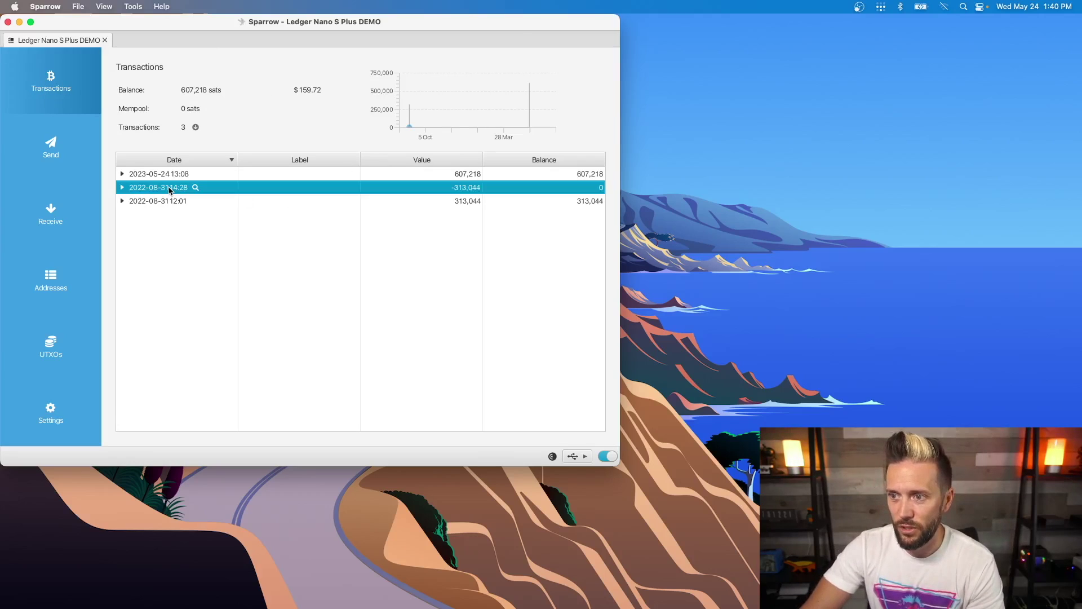
{"action": "left_click", "coordinate": [163, 204]}
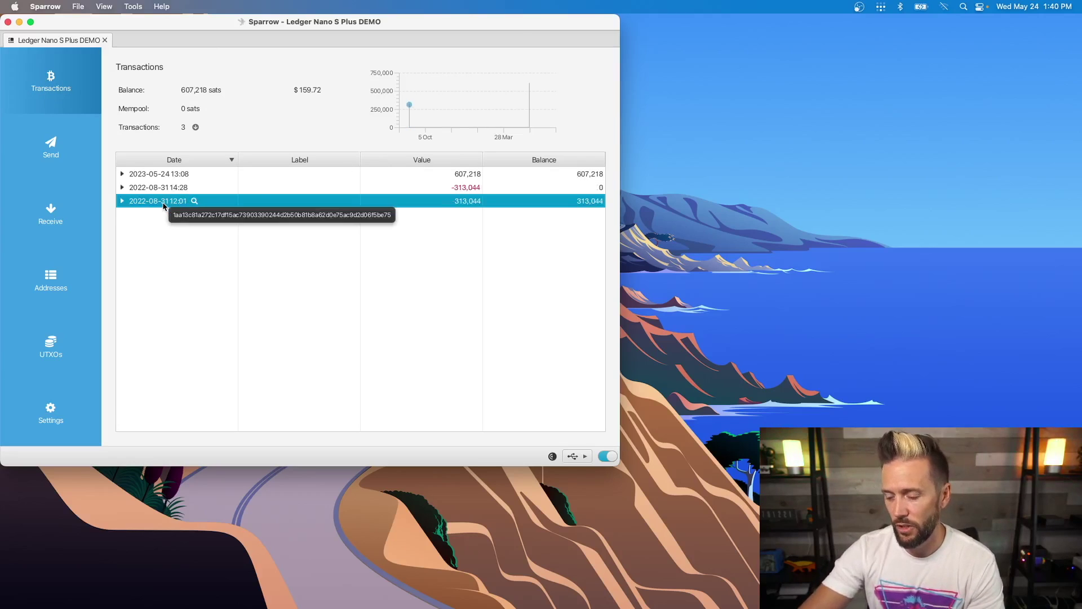
{"action": "left_click", "coordinate": [163, 175]}
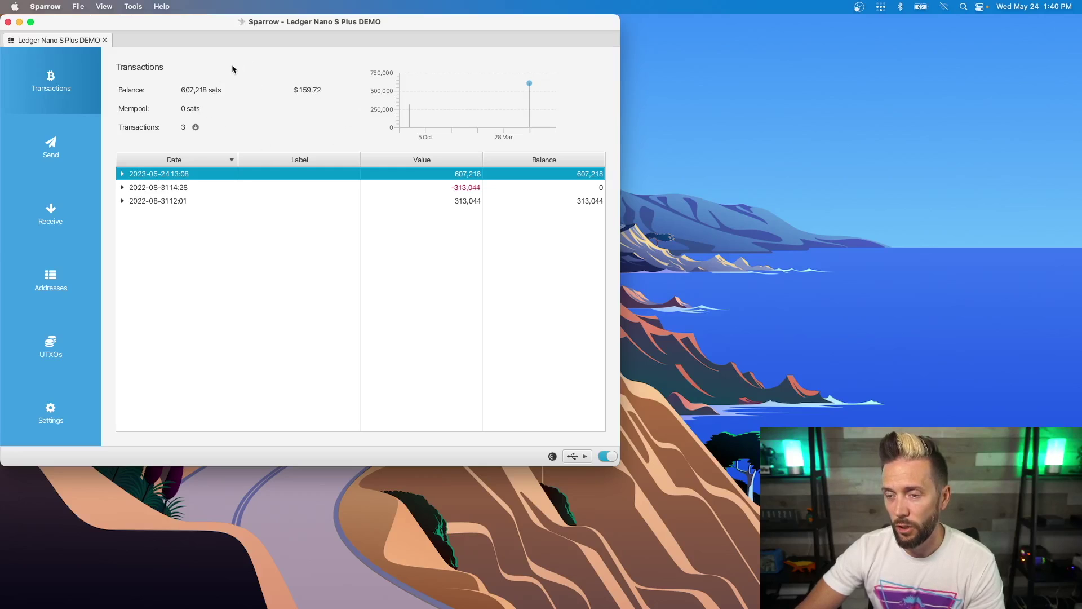
- Open the wallet's receive details, copy the current receive address and activate its label for entry
{"action": "left_click", "coordinate": [63, 214]}
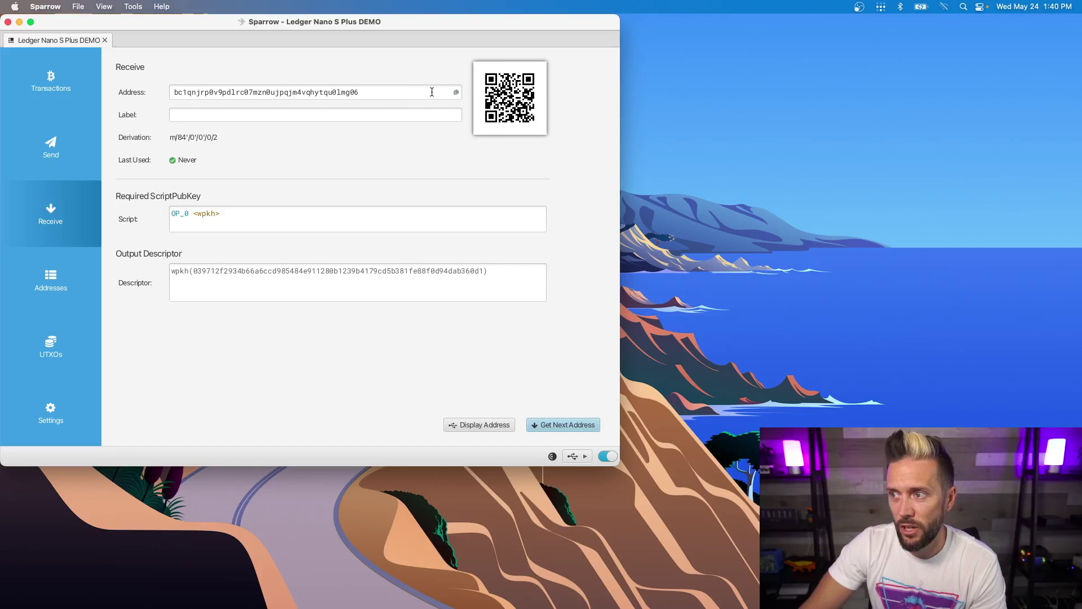
{"action": "left_click", "coordinate": [456, 92]}
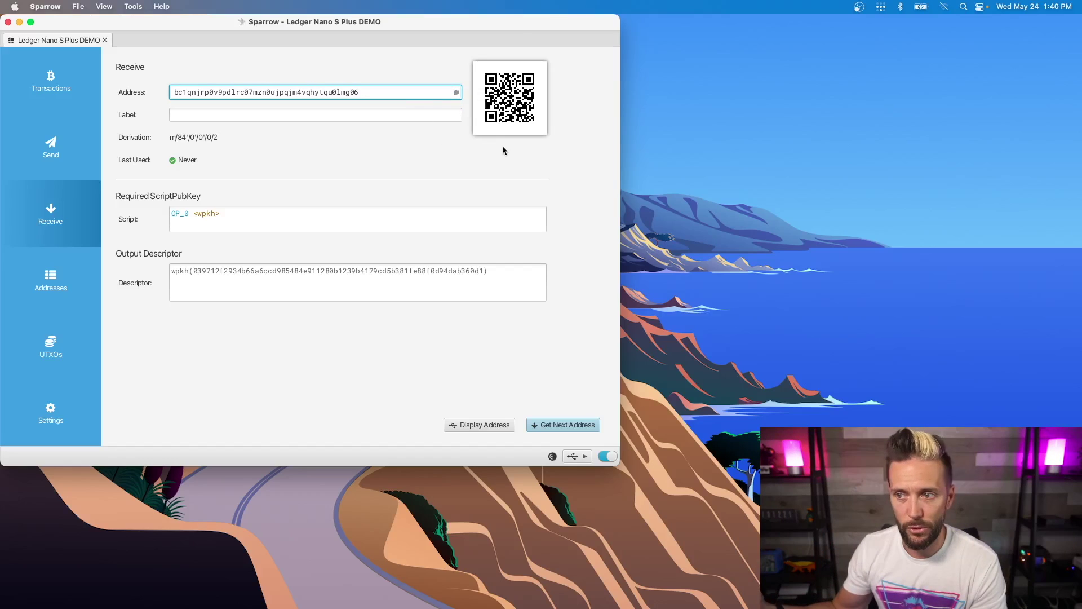
{"action": "left_click", "coordinate": [231, 114]}
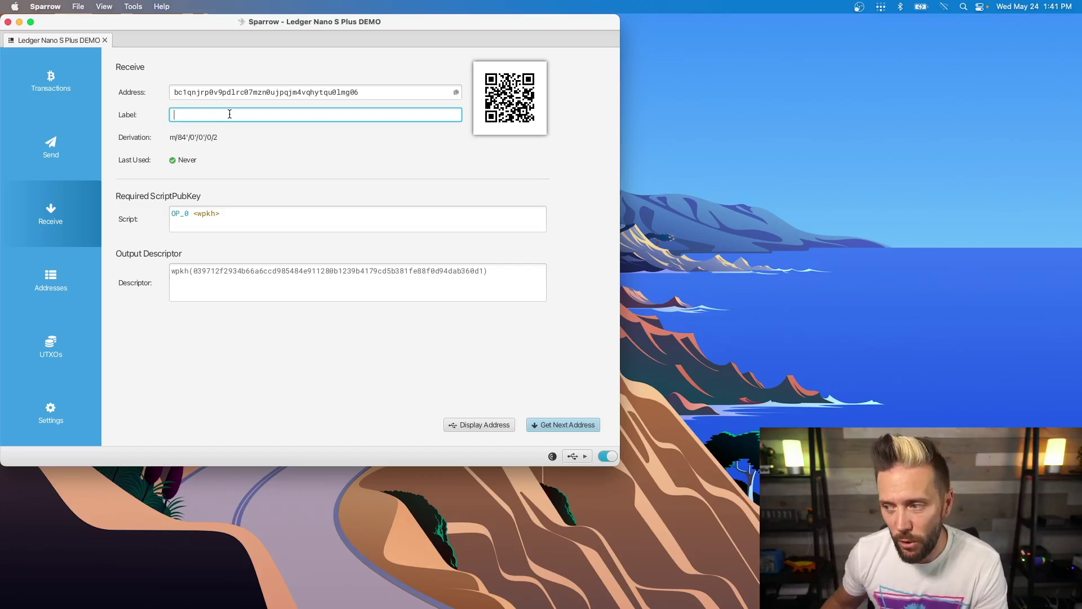
- Inspect the recipient, amount and unit options for sending bitcoin, keep sats, and set the fee rate to 52.99 sats/vB
{"action": "left_click", "coordinate": [60, 161]}
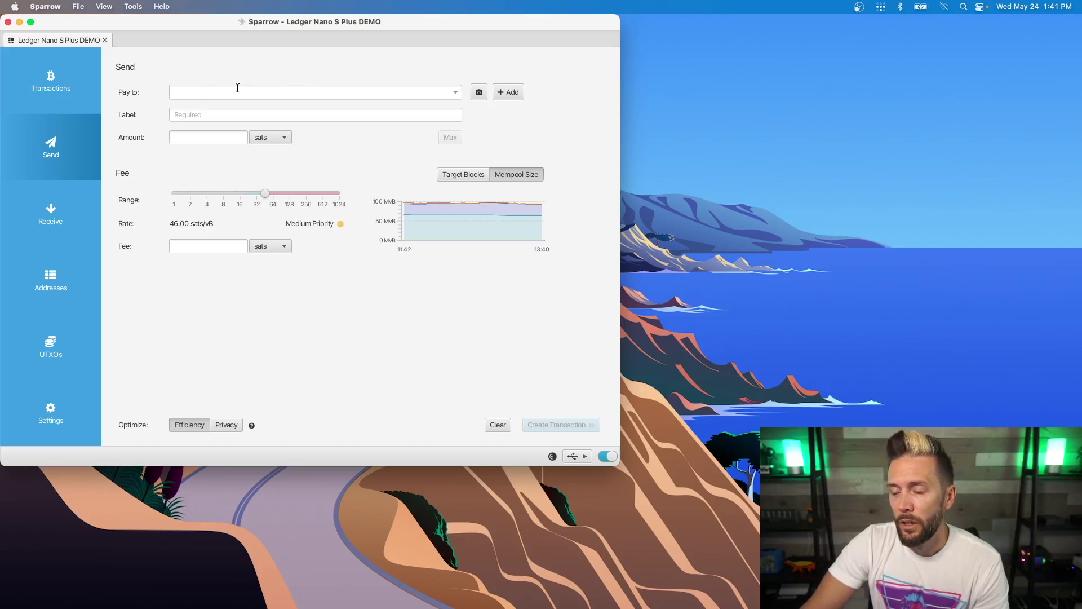
{"action": "left_click", "coordinate": [205, 90]}
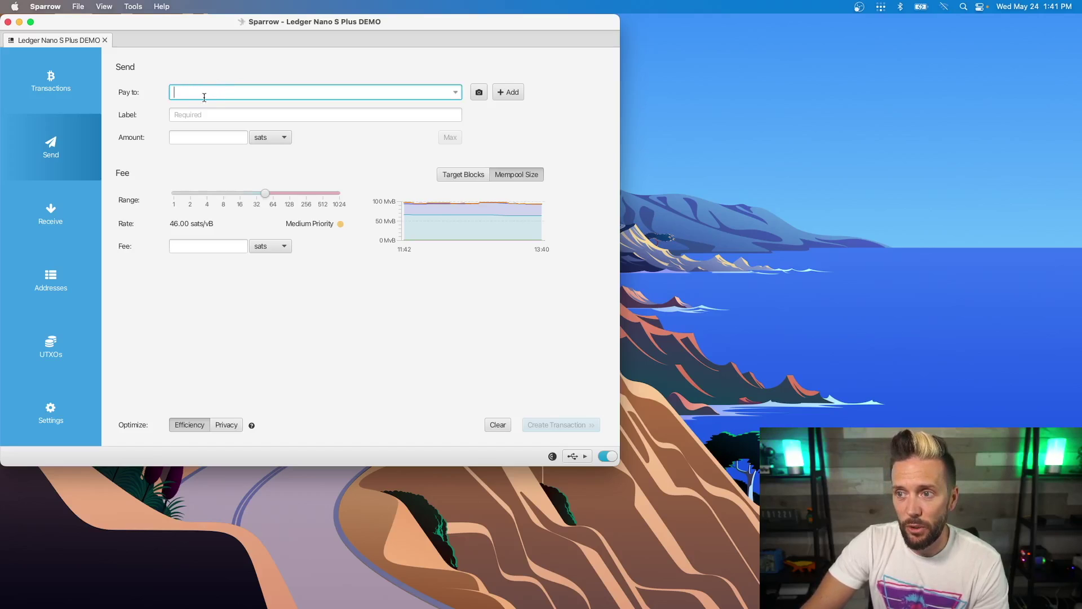
{"action": "left_click", "coordinate": [197, 65]}
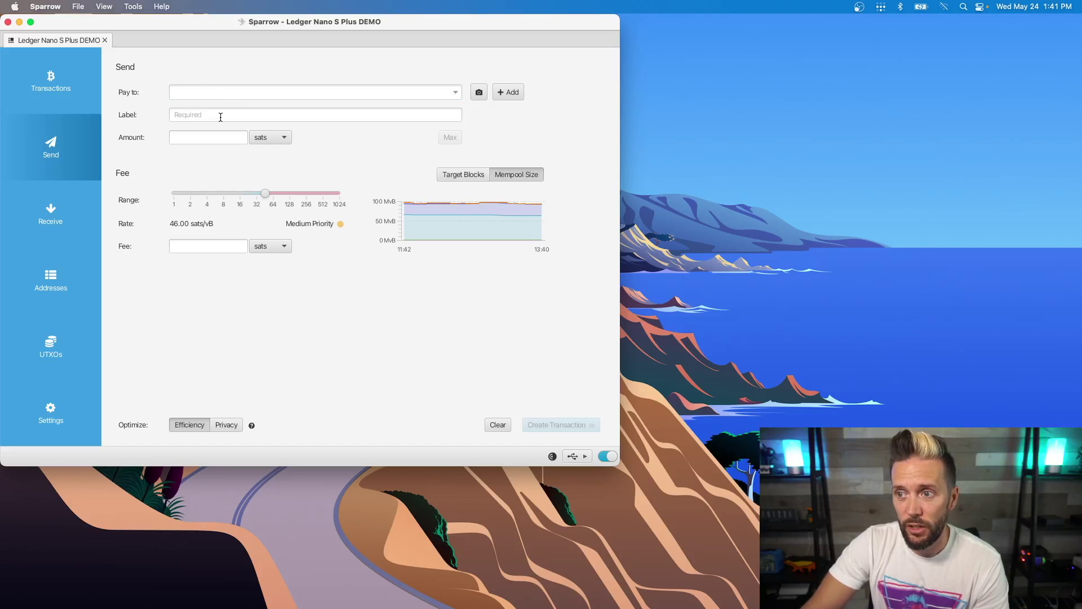
{"action": "left_click", "coordinate": [210, 139]}
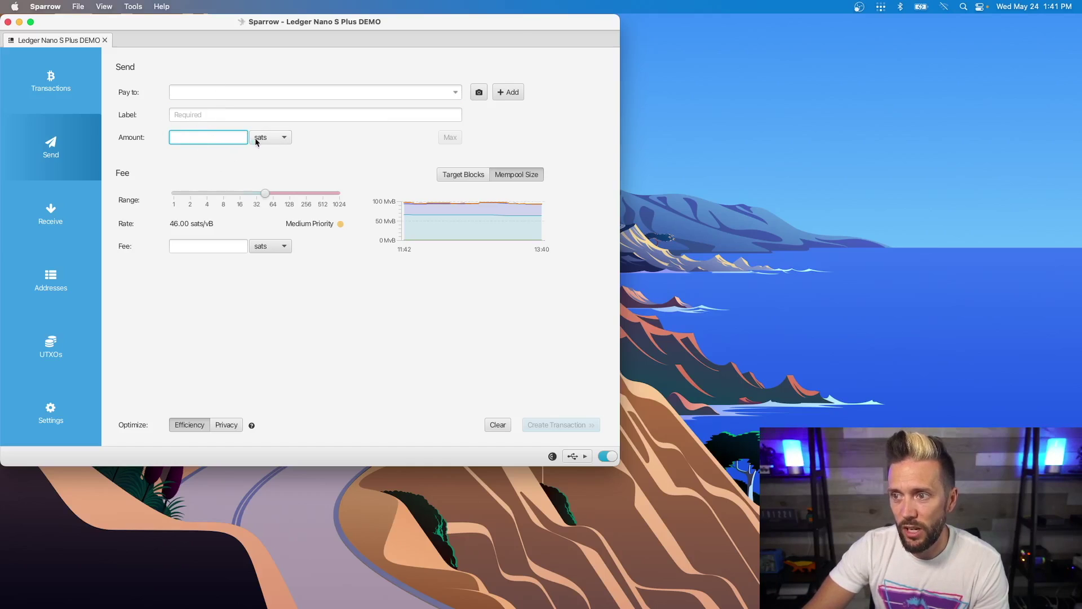
{"action": "left_click", "coordinate": [283, 140]}
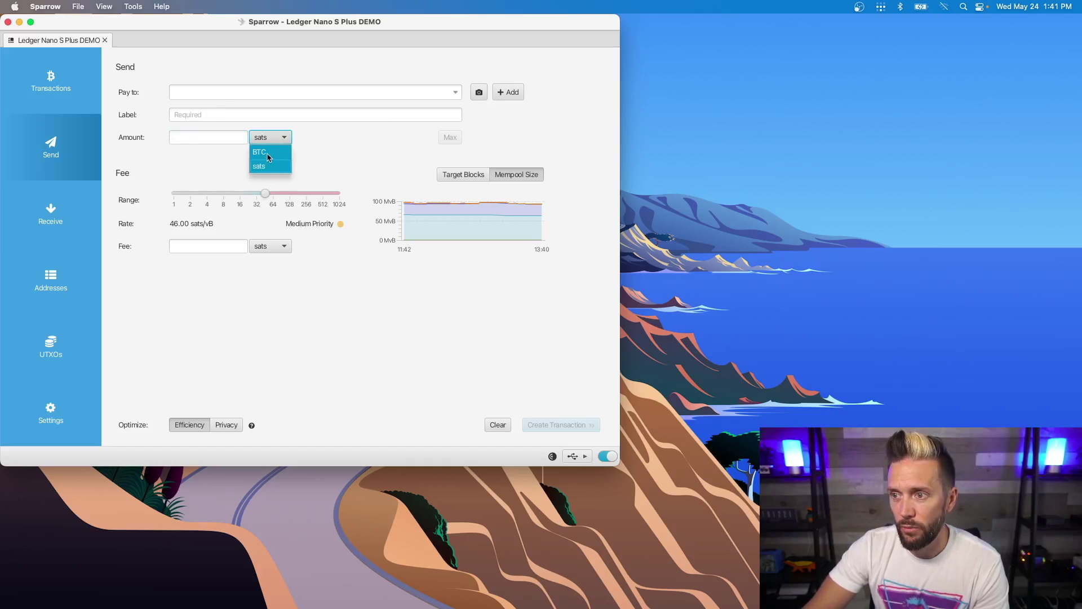
{"action": "left_click", "coordinate": [368, 152]}
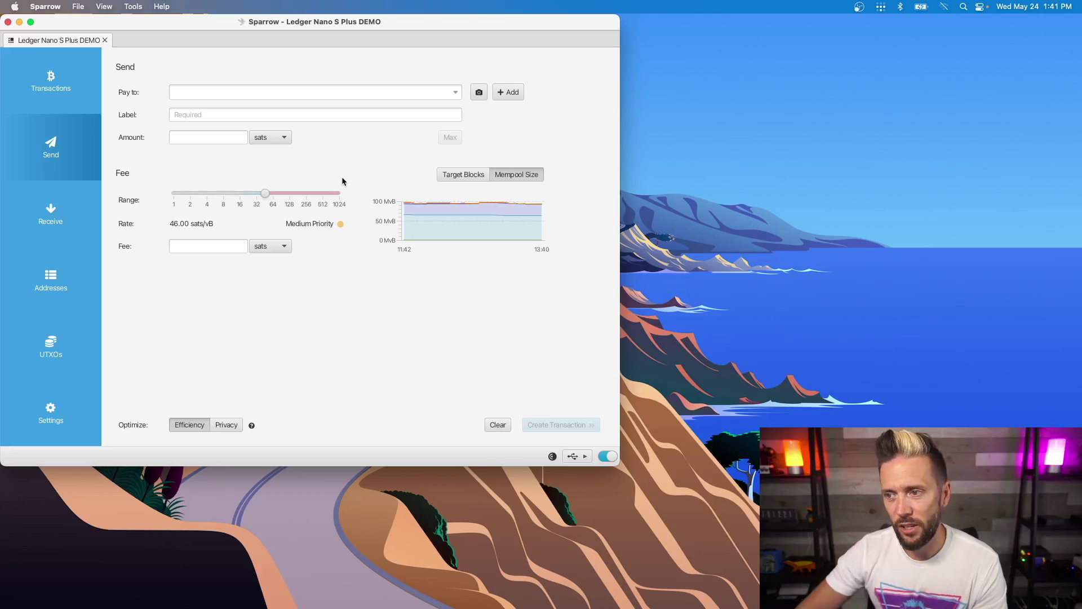
{"action": "mouse_move", "coordinate": [265, 193]}
{"action": "left_mouse_down"}
{"action": "mouse_move", "coordinate": [246, 194]}
{"action": "mouse_move", "coordinate": [285, 193]}
{"action": "mouse_move", "coordinate": [242, 194]}
{"action": "mouse_move", "coordinate": [268, 194]}
{"action": "left_mouse_up"}
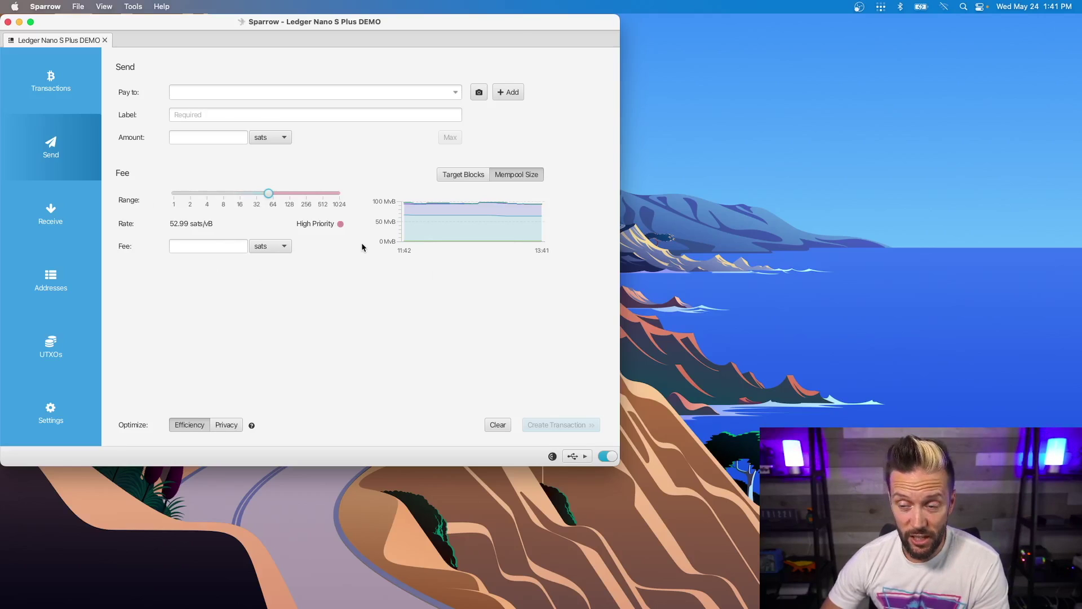
- Revisit the wallet's transaction list, receive details and send form, finishing on the transaction list
{"action": "left_click", "coordinate": [52, 93]}
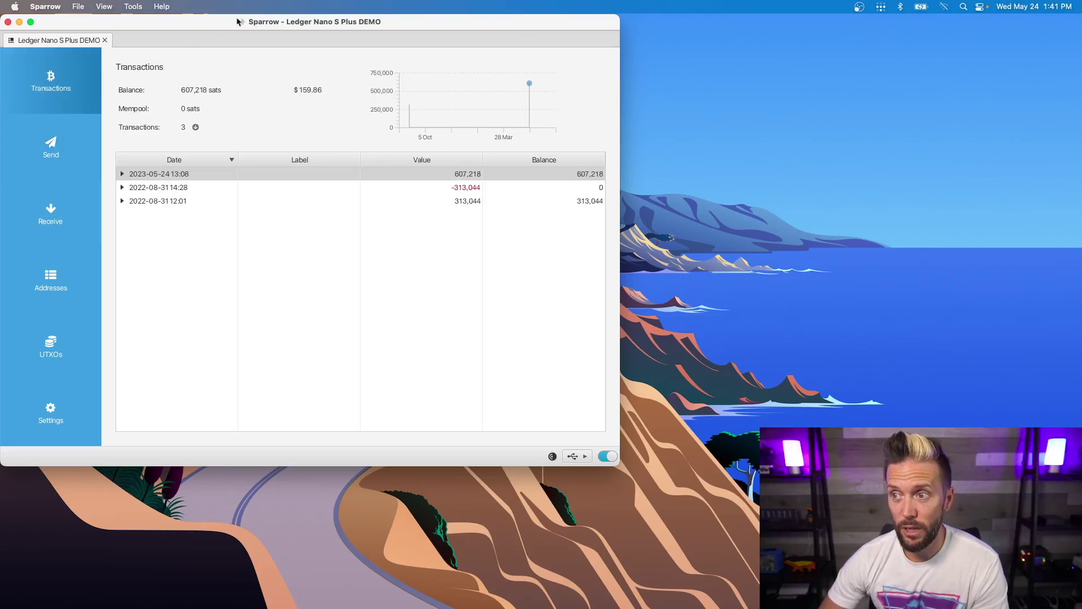
{"action": "left_click", "coordinate": [59, 219]}
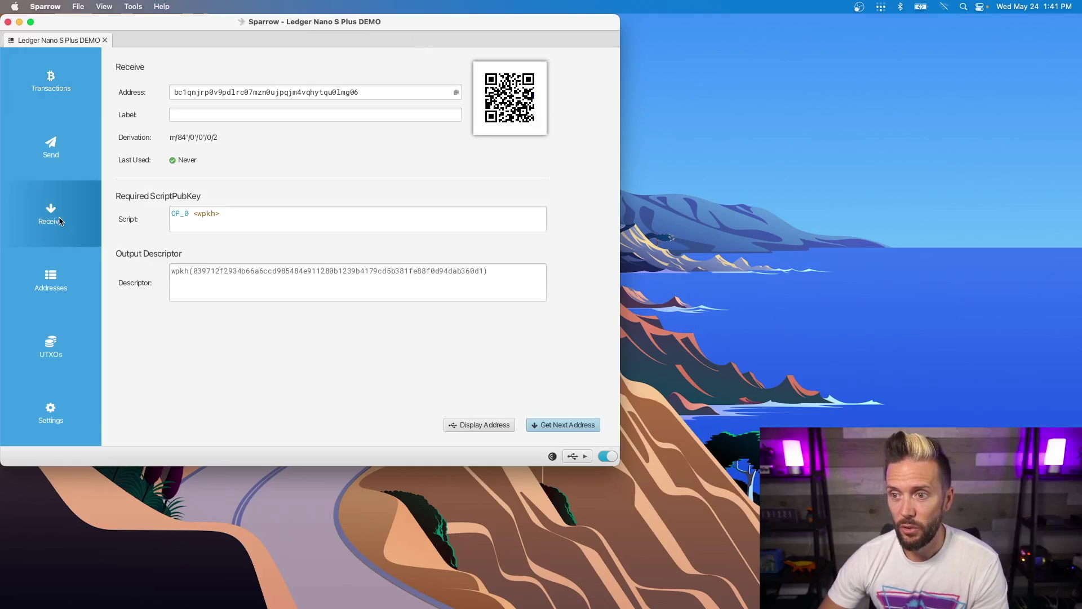
{"action": "left_click", "coordinate": [58, 163]}
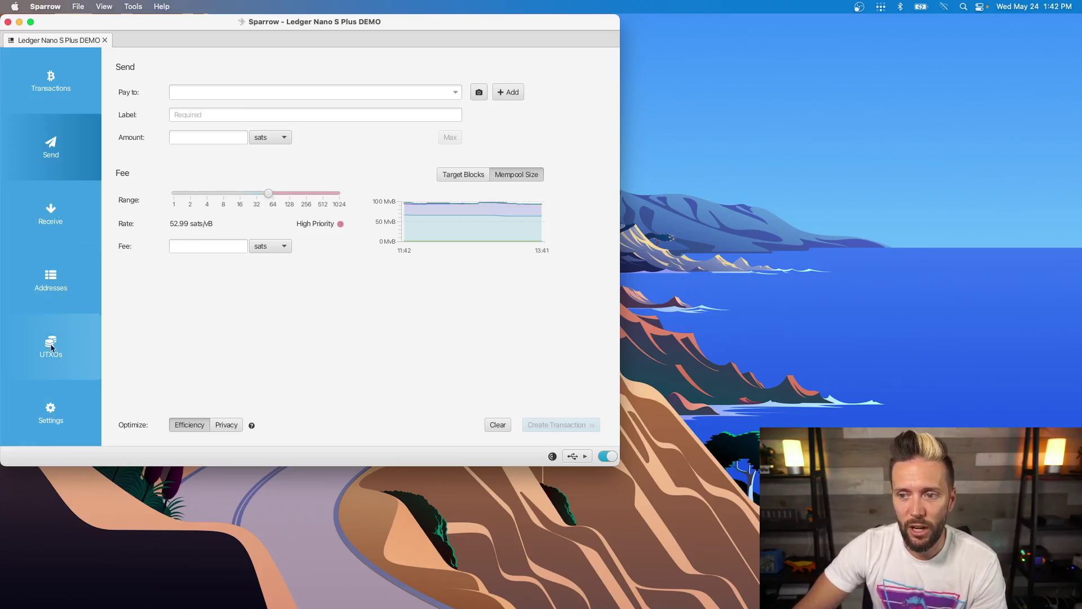
{"action": "left_click", "coordinate": [77, 88]}
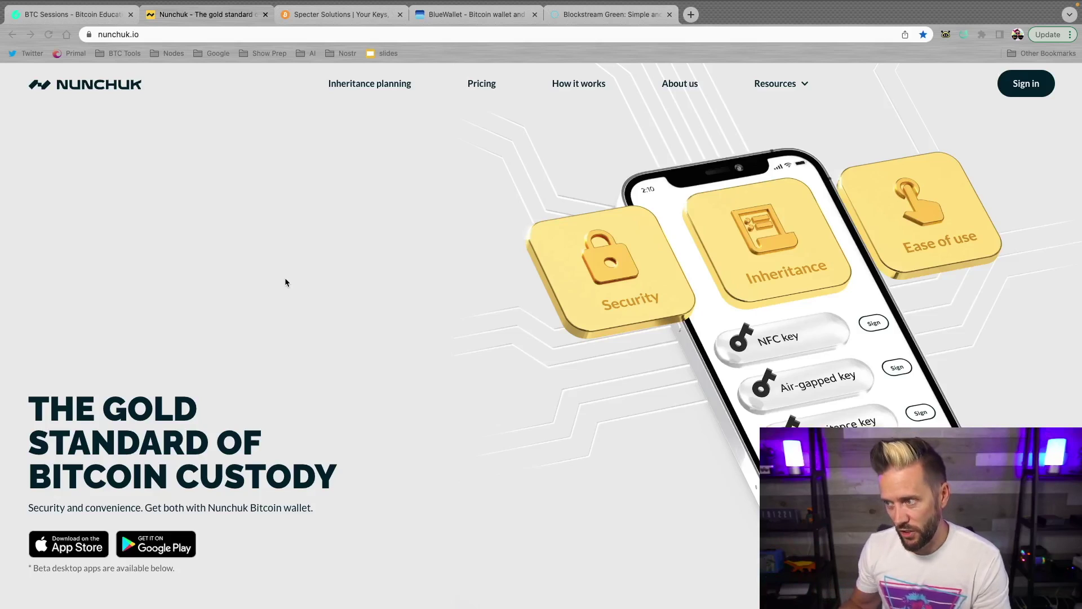
- View the websites of the alternative wallets Specter Solutions, BlueWallet and Blockstream Green
{"action": "left_click", "coordinate": [357, 16]}
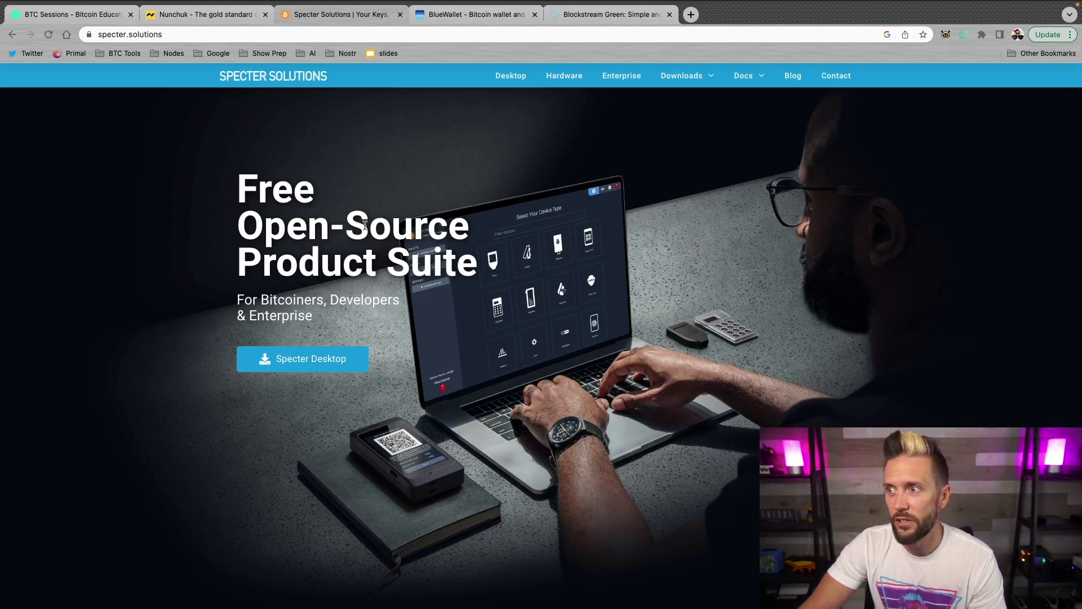
{"action": "left_click", "coordinate": [456, 14]}
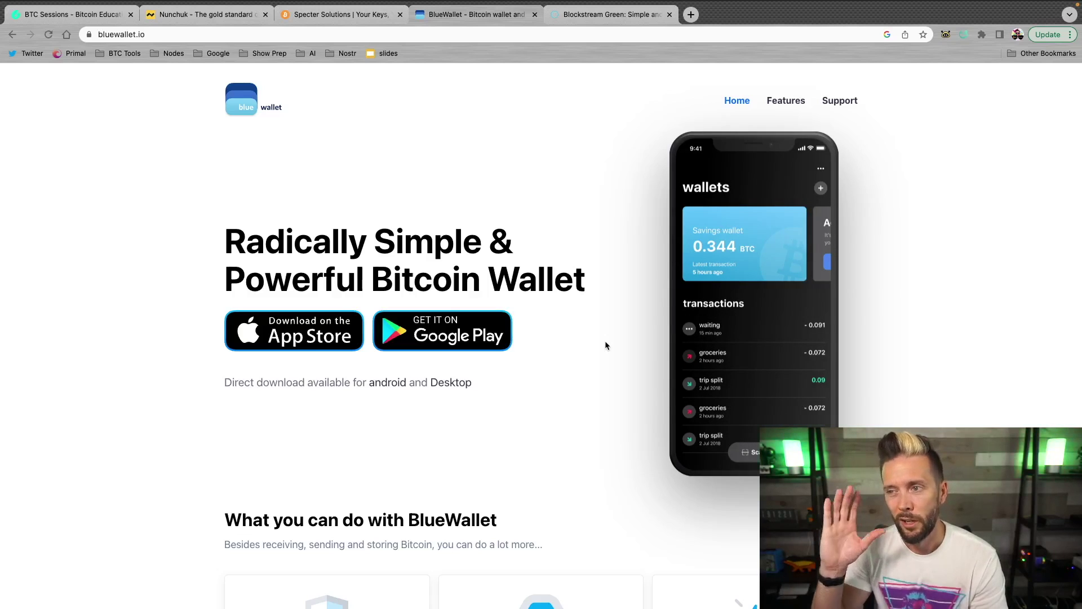
{"action": "left_click", "coordinate": [595, 19]}
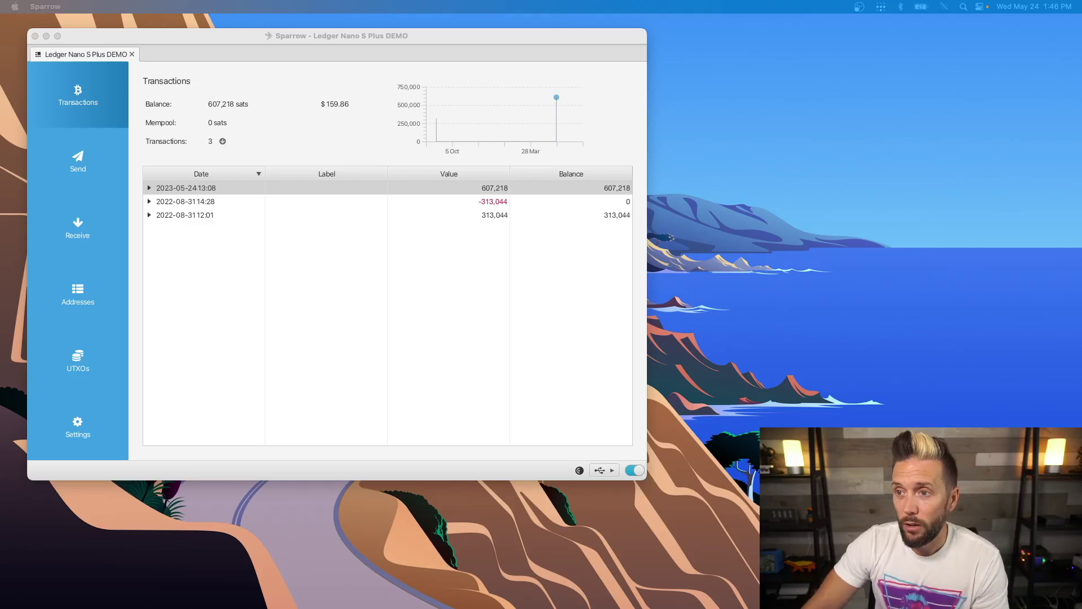
- Switch to Sparrow and open the wallet file Tutorial Wallet.mv.db alongside the Ledger Nano S Plus DEMO wallet
{"action": "left_click", "coordinate": [182, 35]}
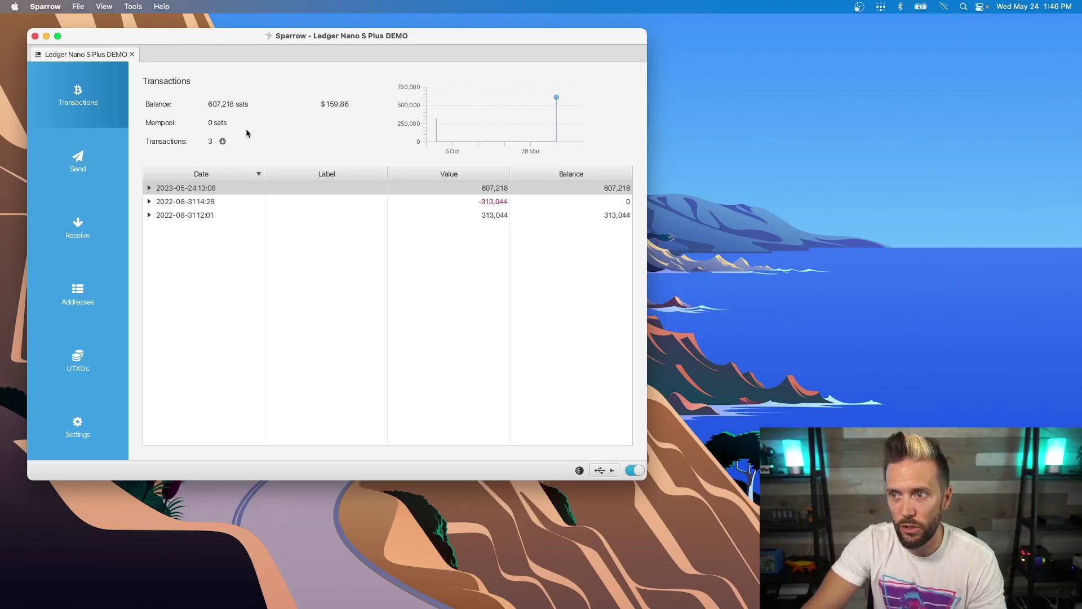
{"action": "left_click_drag", "start_coordinate": [180, 36], "coordinate": [170, 33]}
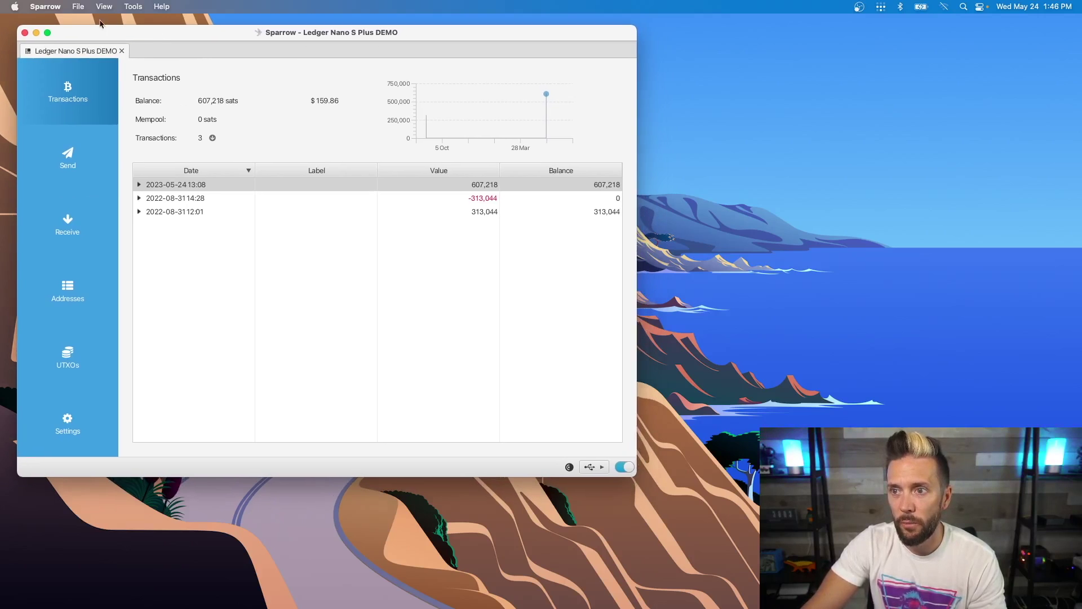
{"action": "left_click", "coordinate": [76, 6]}
{"action": "left_click", "coordinate": [93, 36]}
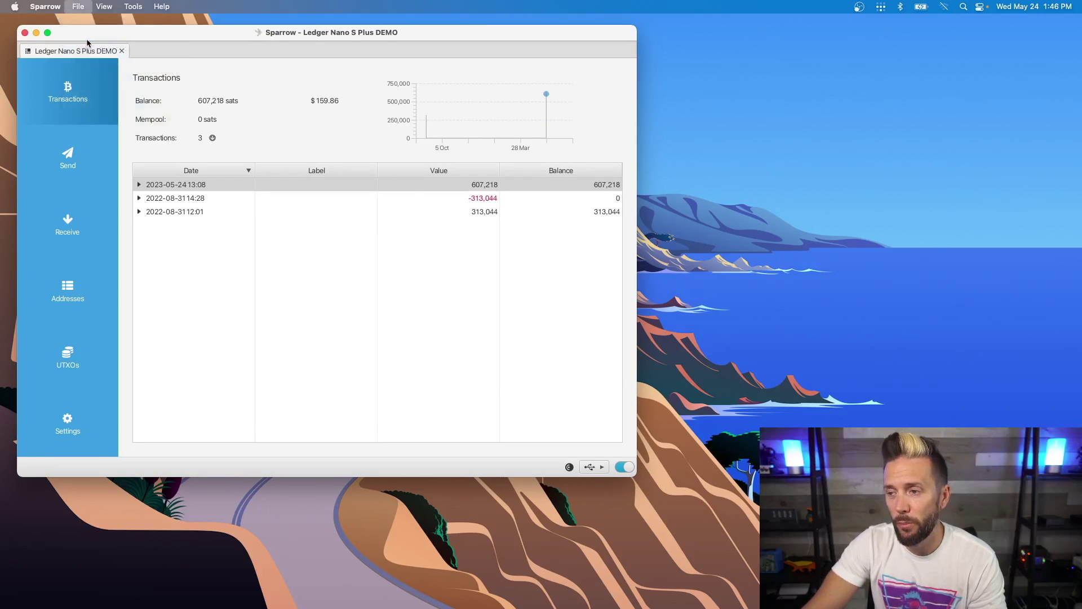
{"action": "scroll", "coordinate": [463, 228], "scroll_direction": "down", "scroll_amount": 2}
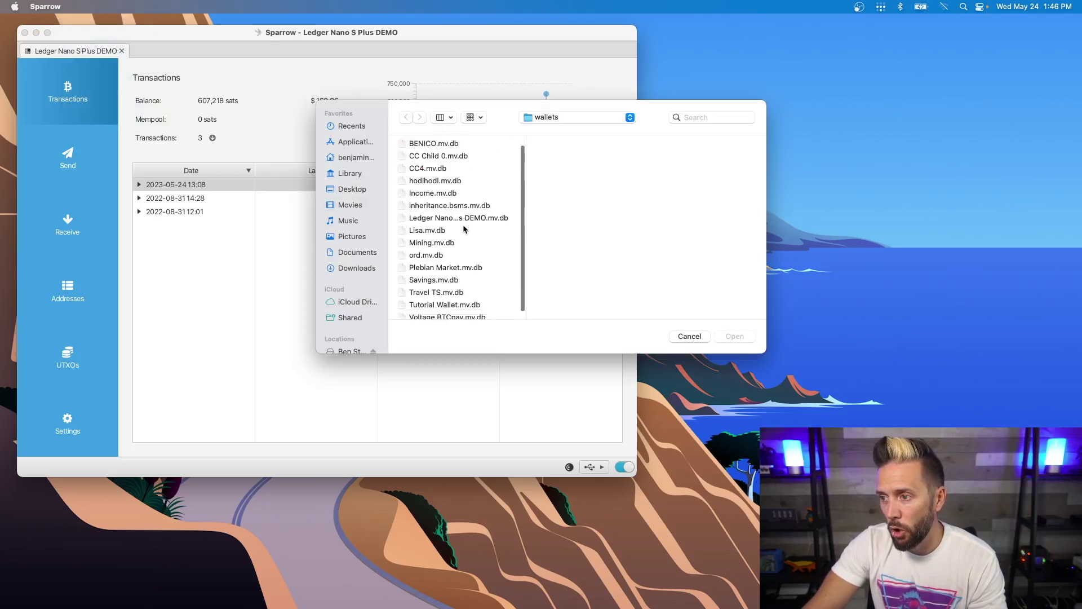
{"action": "left_click", "coordinate": [475, 295]}
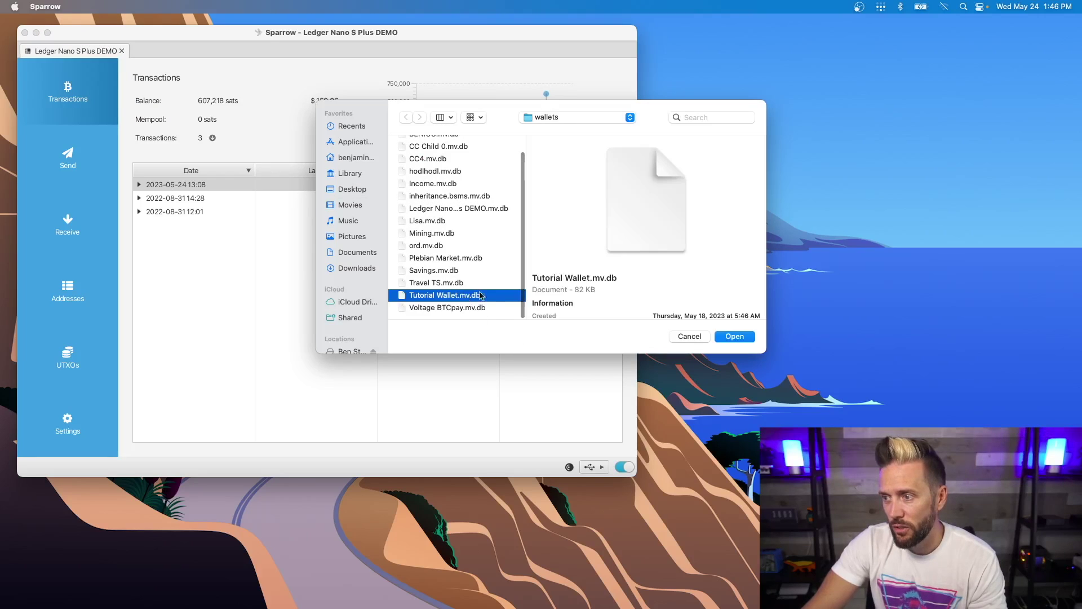
{"action": "left_click", "coordinate": [735, 342]}
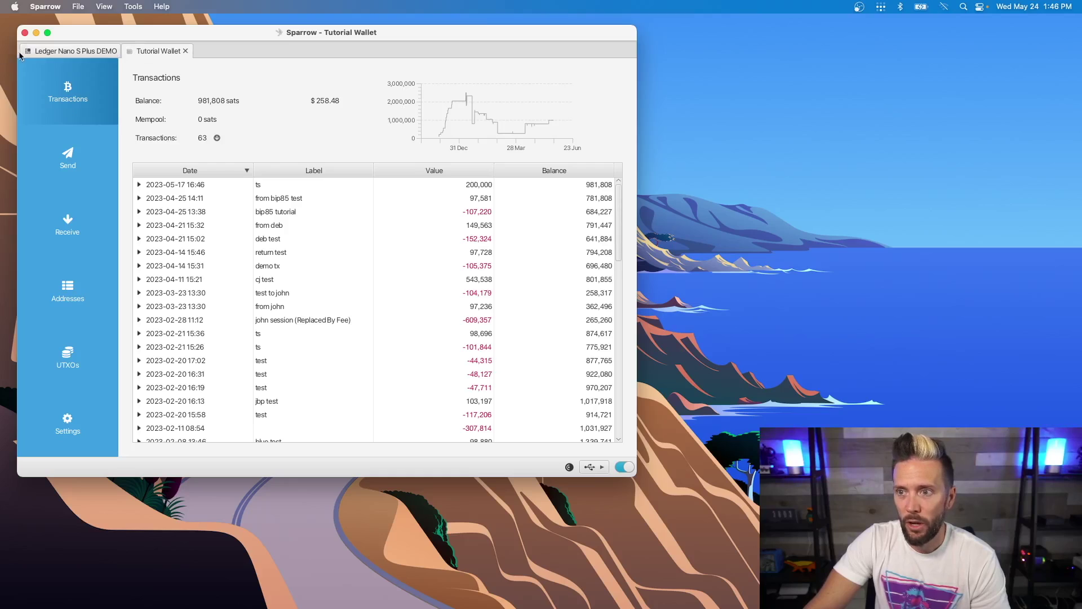
- Compare the transaction lists of the Ledger Nano S Plus DEMO wallet and Tutorial Wallet, looking through Tutorial Wallet's labelled history
{"action": "left_click", "coordinate": [84, 52]}
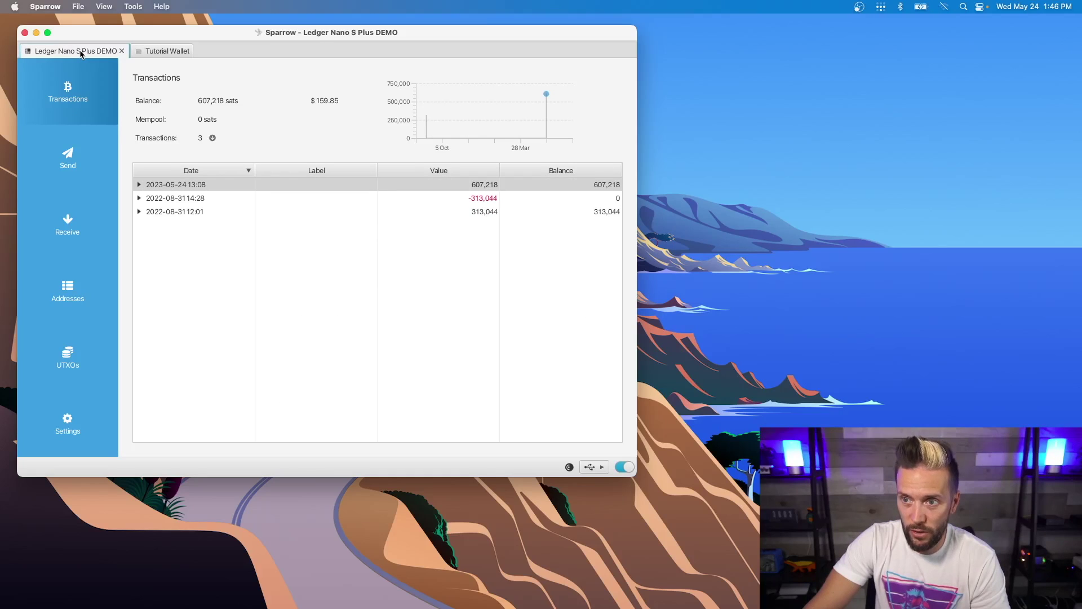
{"action": "left_click", "coordinate": [159, 51]}
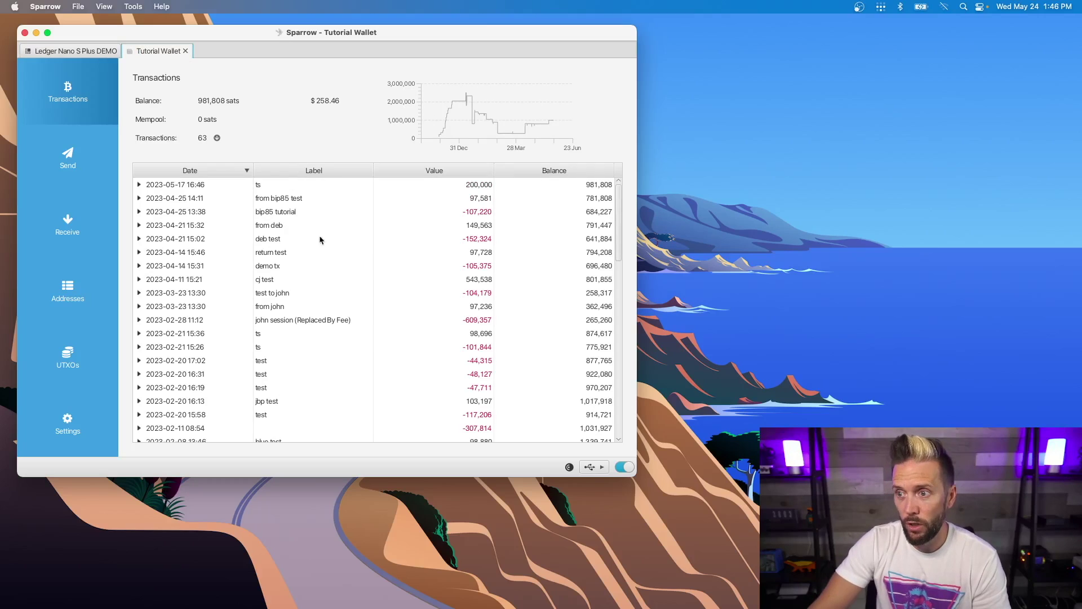
{"action": "scroll", "coordinate": [339, 279], "scroll_direction": "down", "scroll_amount": 5}
{"action": "scroll", "coordinate": [339, 278], "scroll_direction": "up", "scroll_amount": 5}
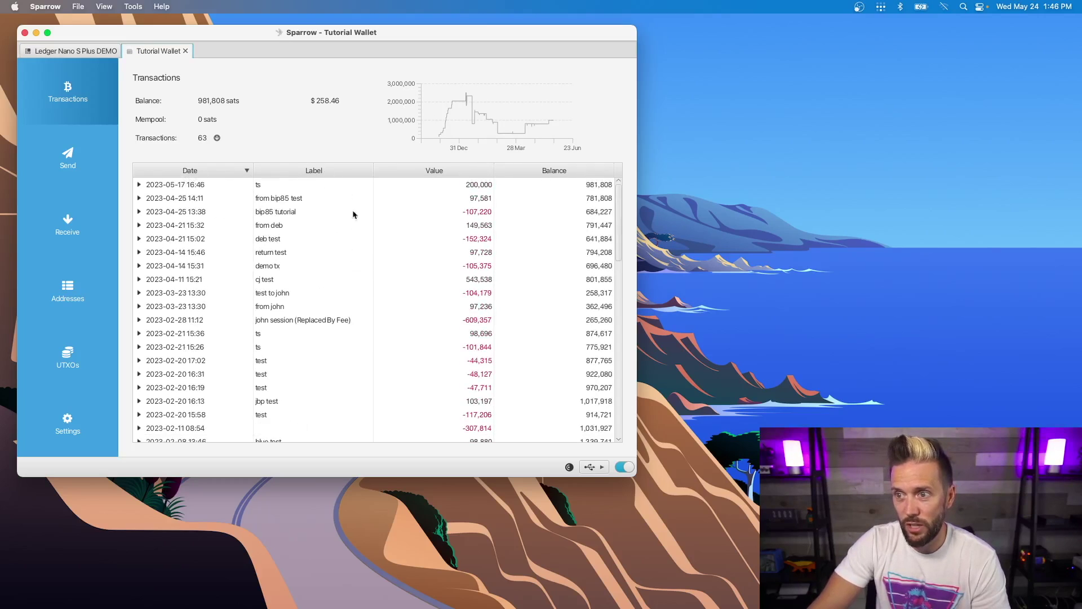
{"action": "left_click", "coordinate": [61, 55]}
{"action": "left_click", "coordinate": [163, 52]}
{"action": "left_click", "coordinate": [51, 54]}
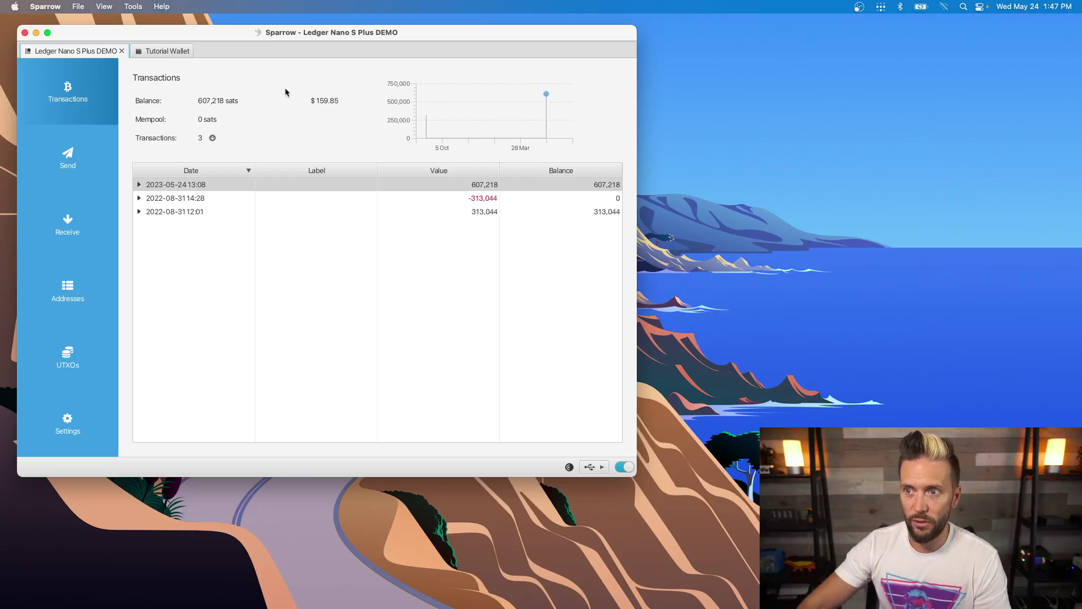
- In Tutorial Wallet, label the current receive address "ledger nano s plus" and copy the address
{"action": "left_click", "coordinate": [160, 53]}
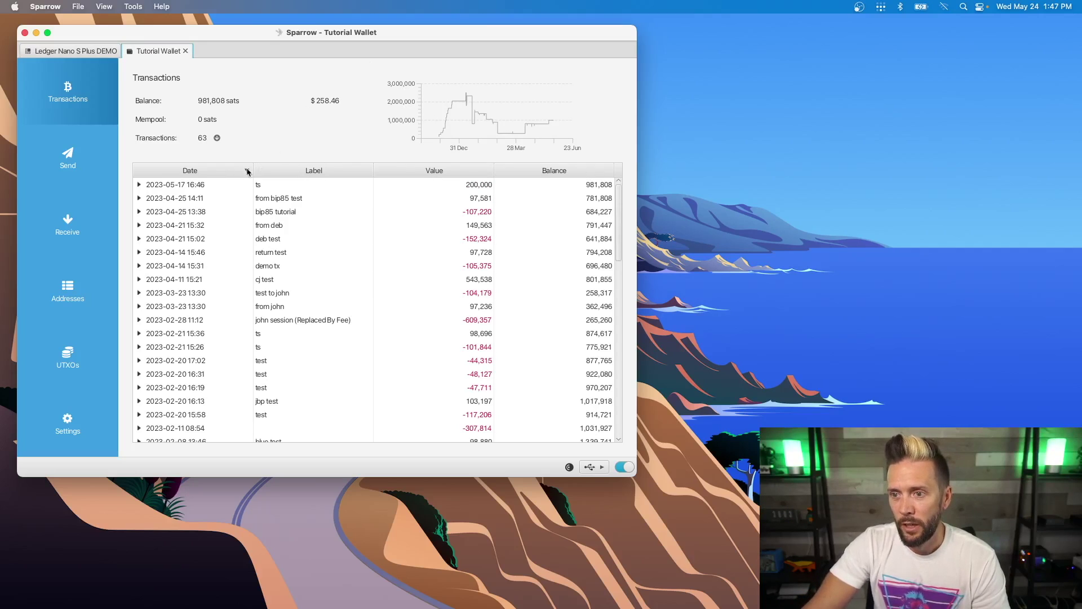
{"action": "left_click", "coordinate": [64, 232]}
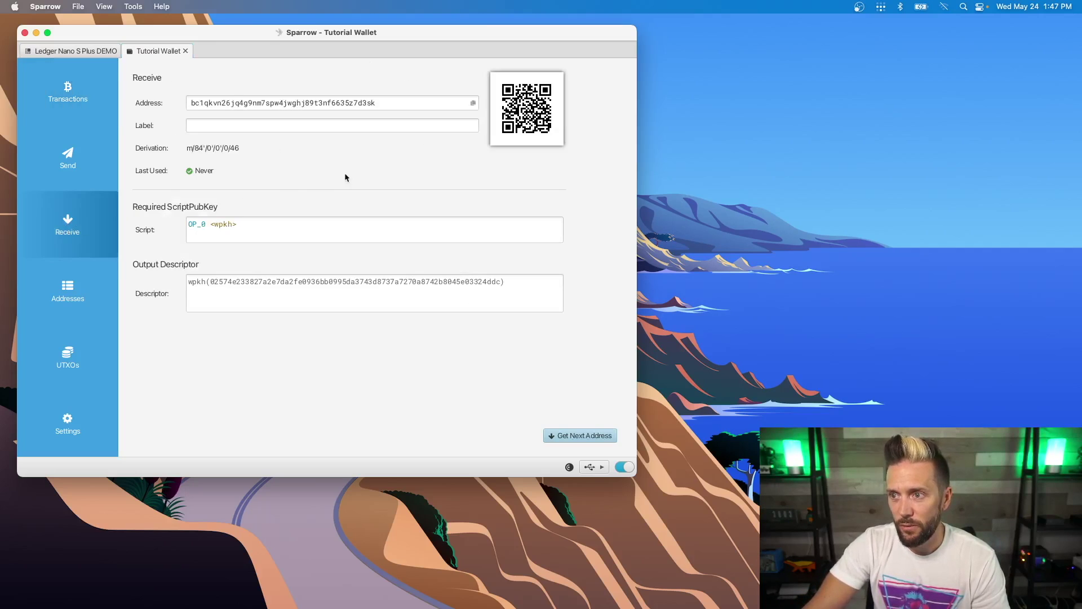
{"action": "left_click", "coordinate": [285, 127]}
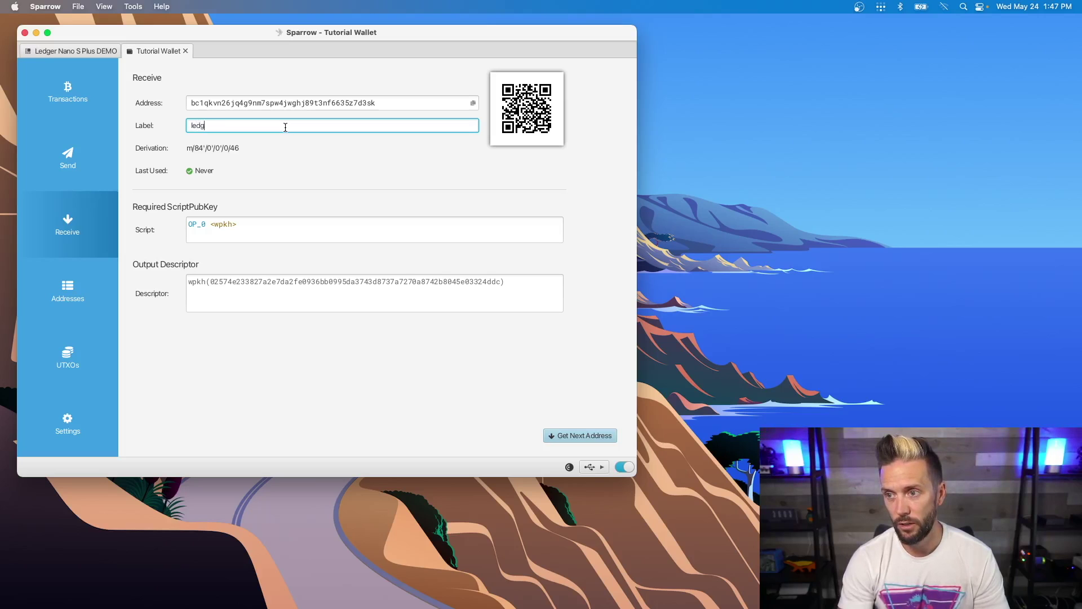
{"action": "type", "text": "ledger nan"}
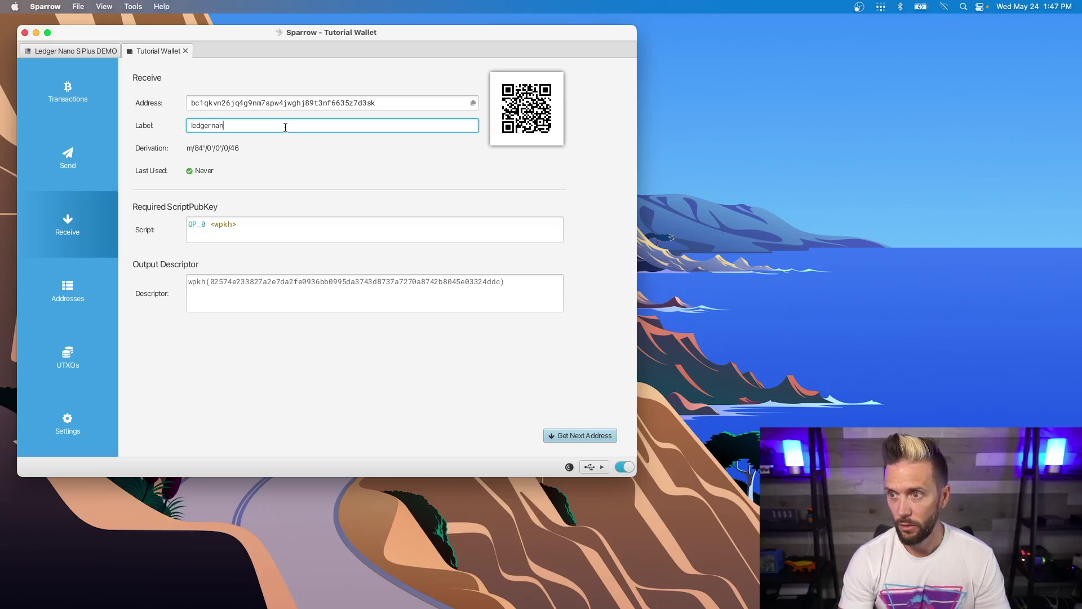
{"action": "type", "text": "o s plus"}
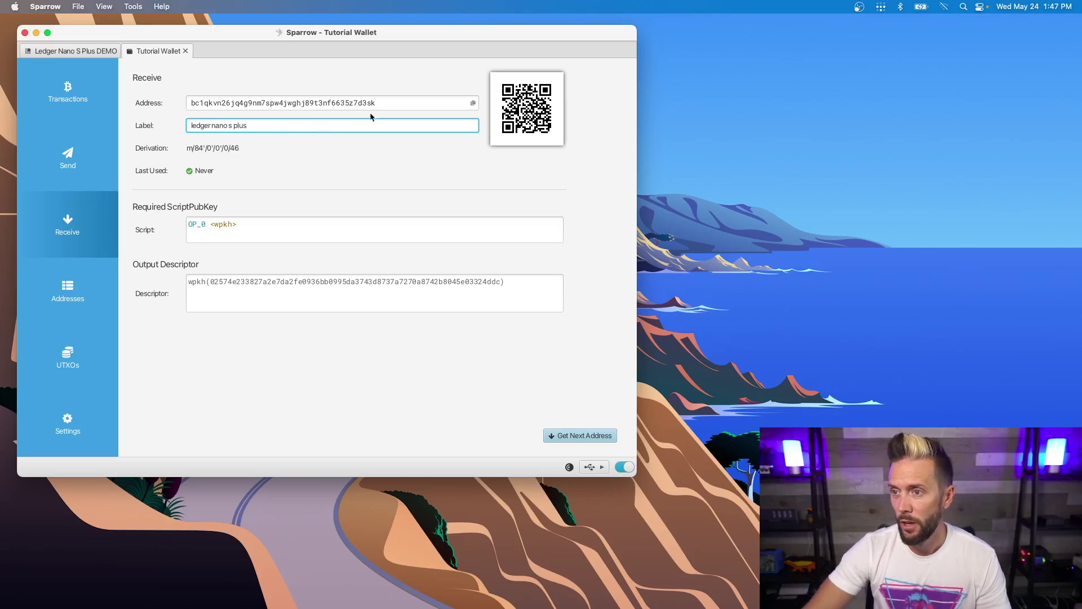
{"action": "left_click", "coordinate": [473, 104]}
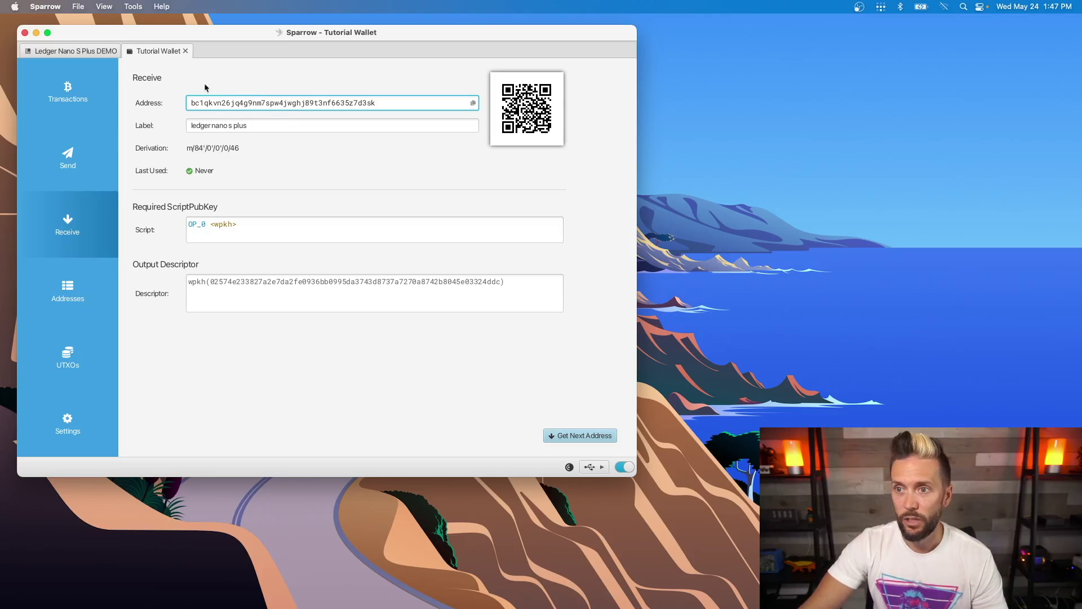
- Enter the copied Tutorial Wallet address as the payment recipient in the Ledger Nano S Plus DEMO wallet and compare it with the source
{"action": "left_click", "coordinate": [45, 52]}
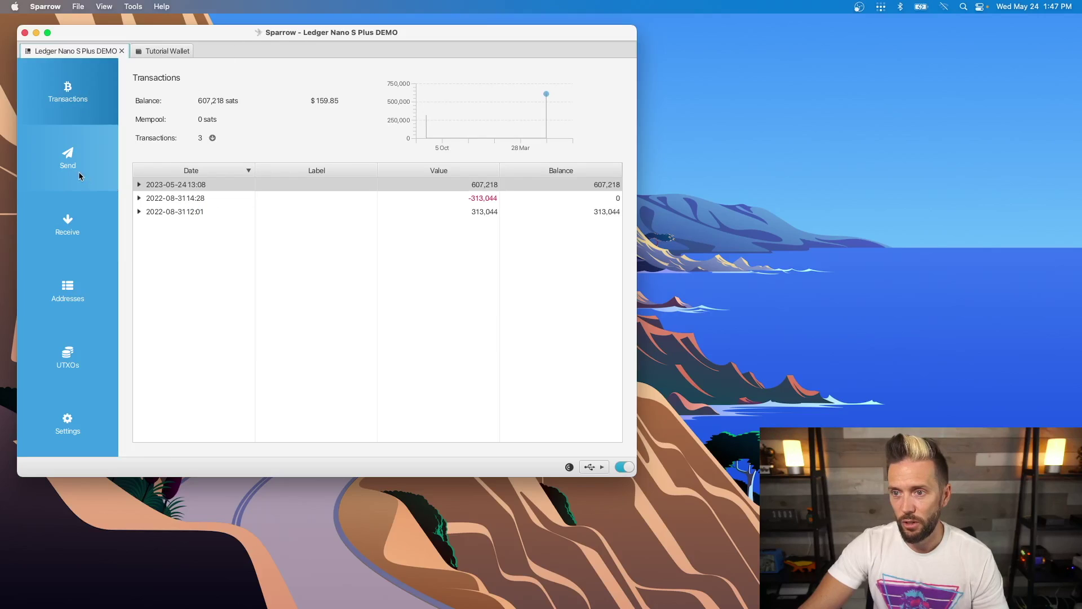
{"action": "left_click", "coordinate": [79, 174]}
{"action": "left_click", "coordinate": [215, 104]}
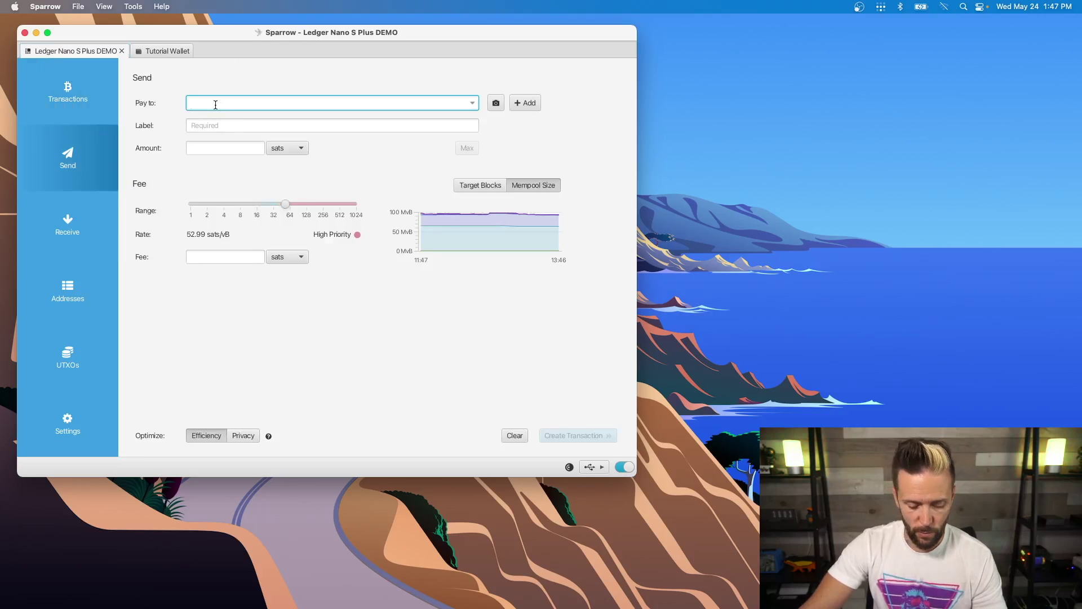
{"action": "key", "text": "super+v"}
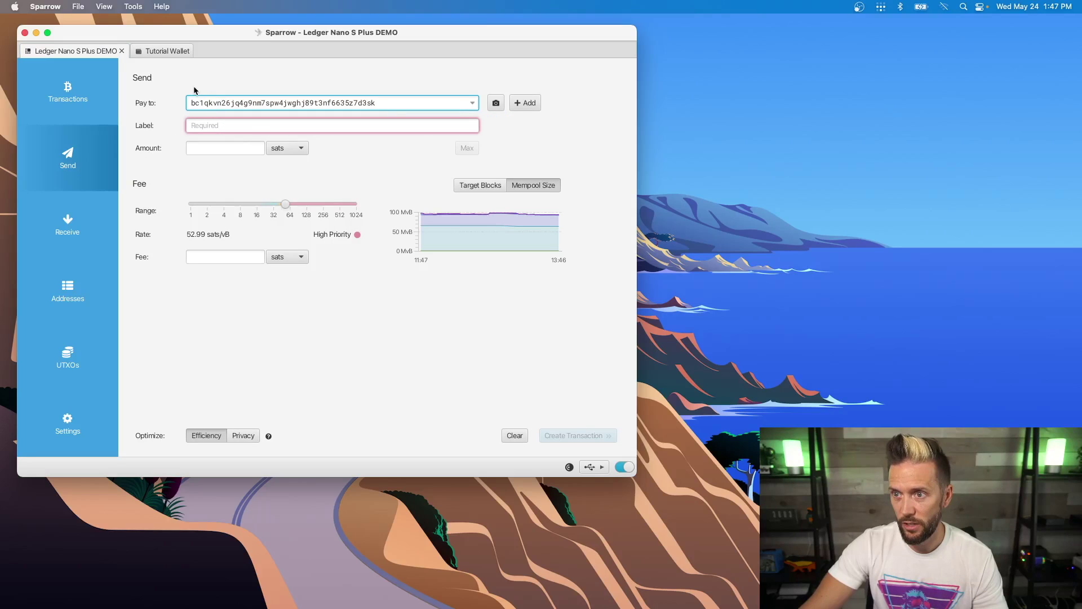
{"action": "left_click", "coordinate": [161, 52]}
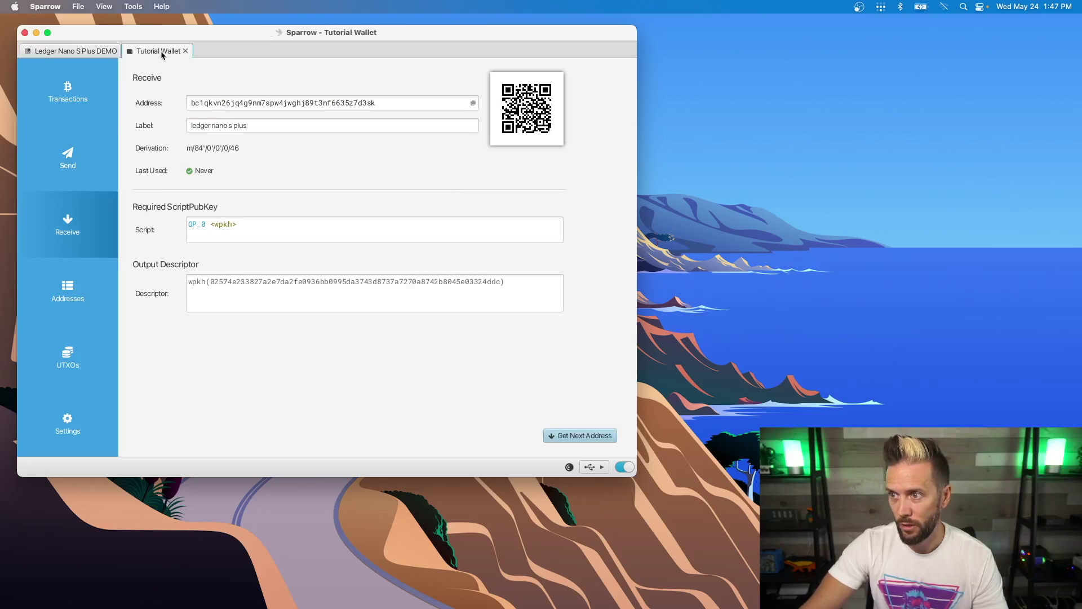
{"action": "left_click", "coordinate": [68, 51]}
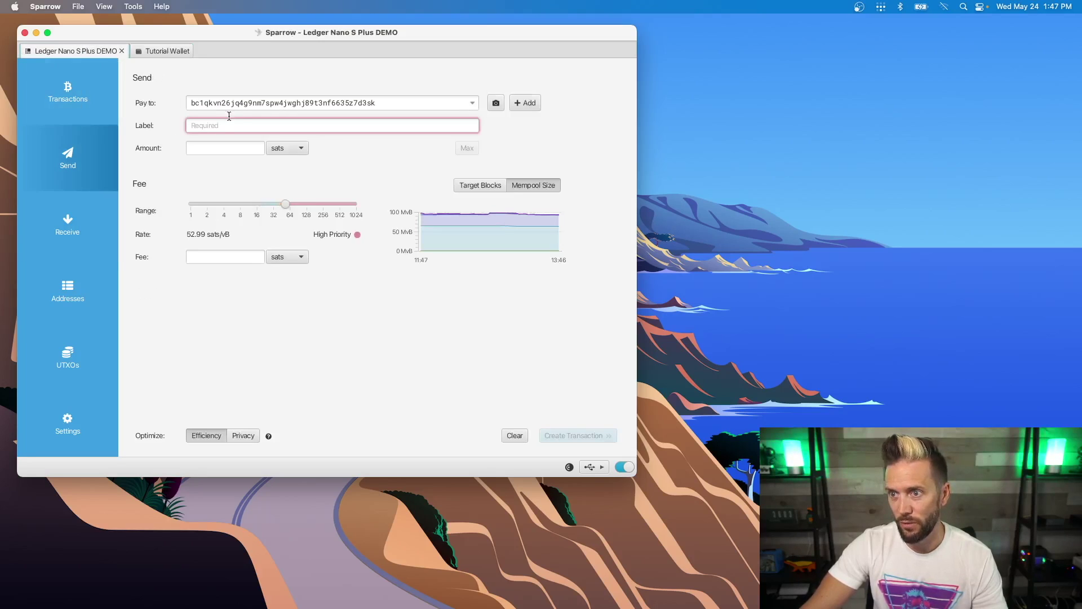
- Label the payment "tutorial wallet", use the maximum amount and set the fee rate to 49.36 sats/vB
{"action": "left_click", "coordinate": [204, 126]}
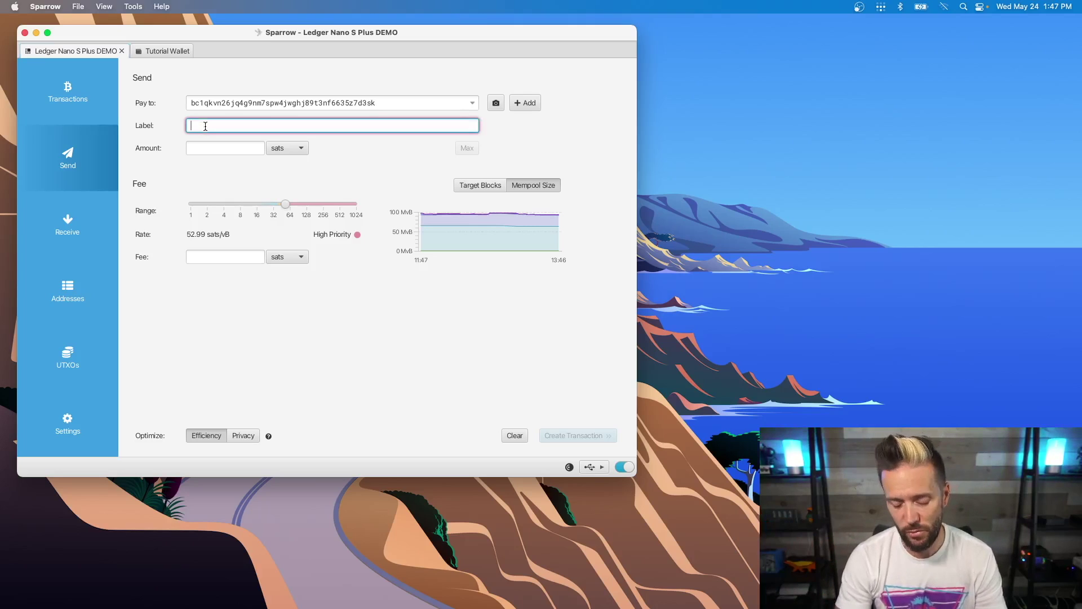
{"action": "type", "text": "tutorial wallet"}
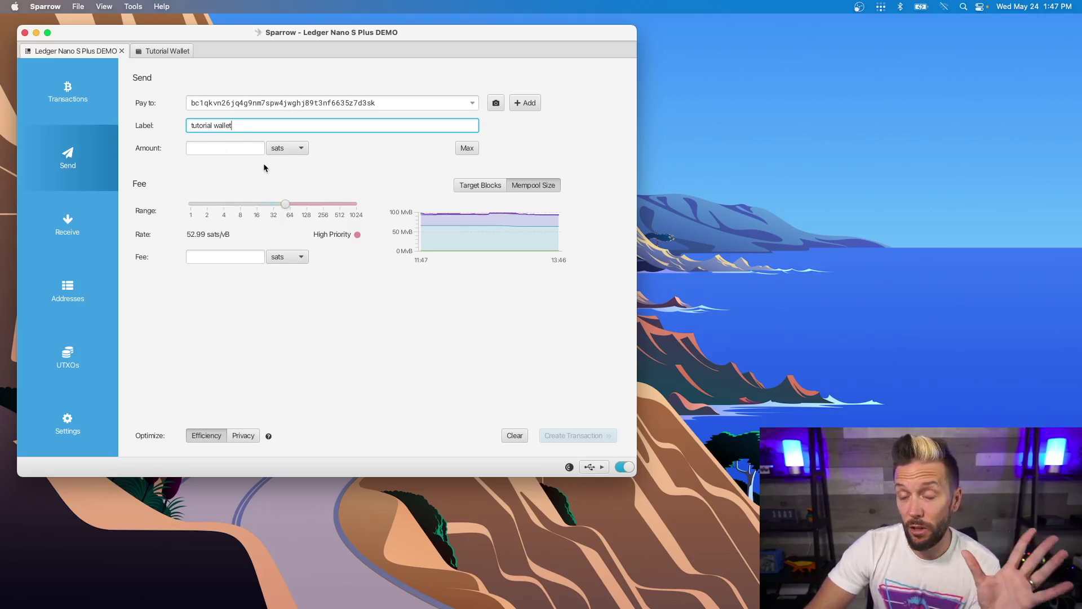
{"action": "left_click", "coordinate": [468, 149]}
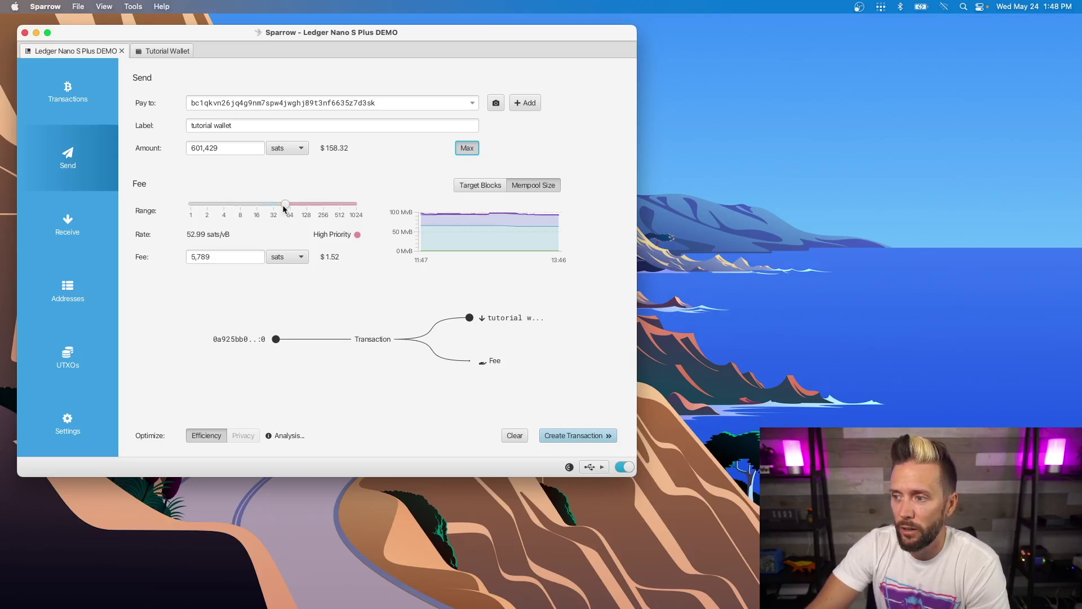
{"action": "mouse_move", "coordinate": [288, 207]}
{"action": "left_mouse_down"}
{"action": "mouse_move", "coordinate": [273, 206]}
{"action": "mouse_move", "coordinate": [284, 206]}
{"action": "left_mouse_up"}
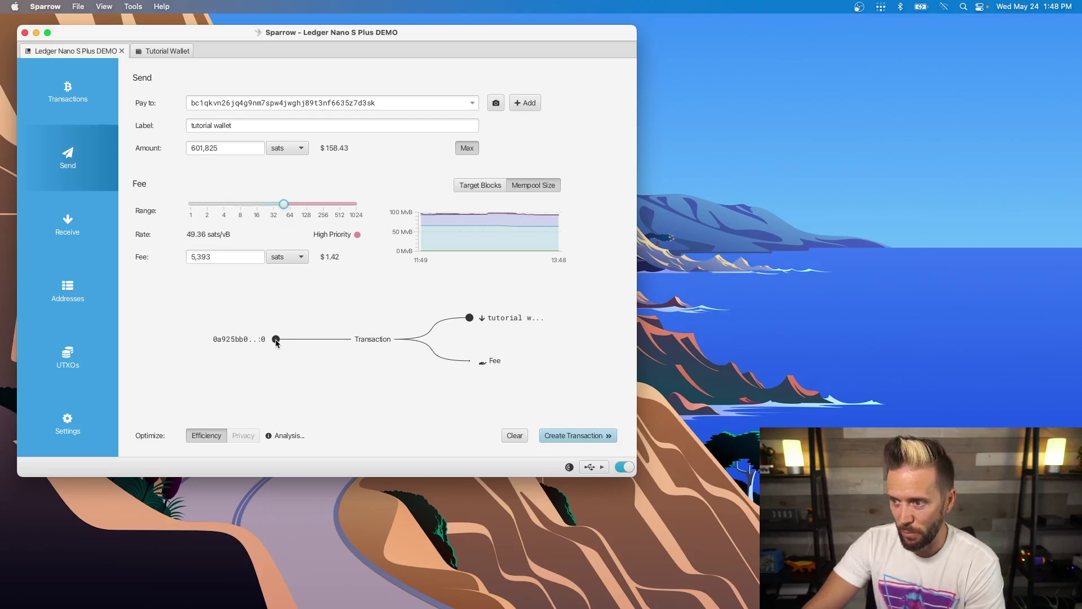
- Review the recipient and fee in the transaction diagram, then create the transaction and finalize it for signing
{"action": "mouse_move", "coordinate": [524, 322]}
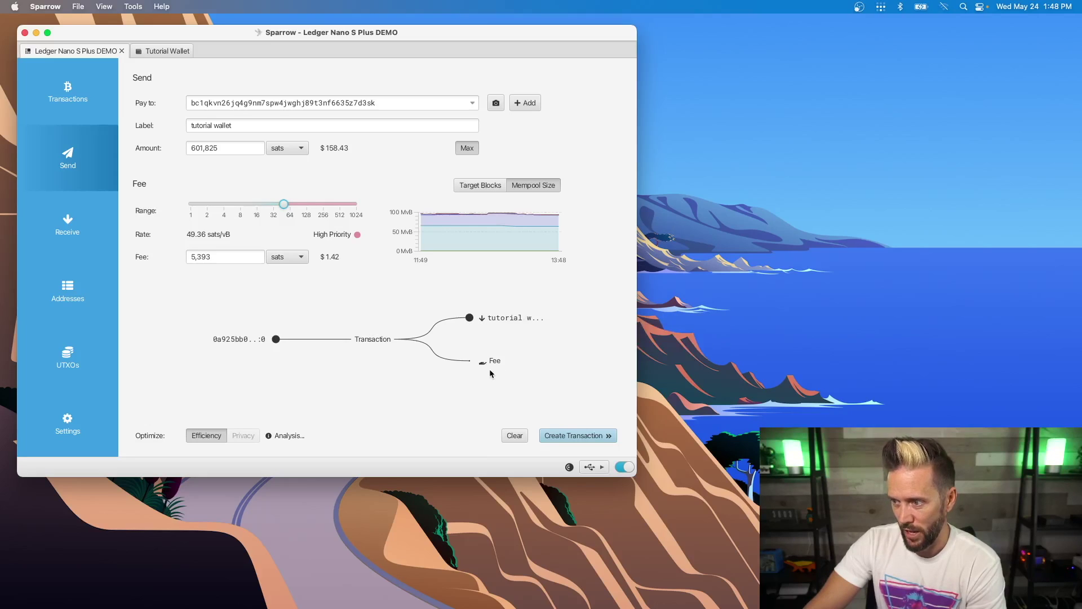
{"action": "mouse_move", "coordinate": [484, 366]}
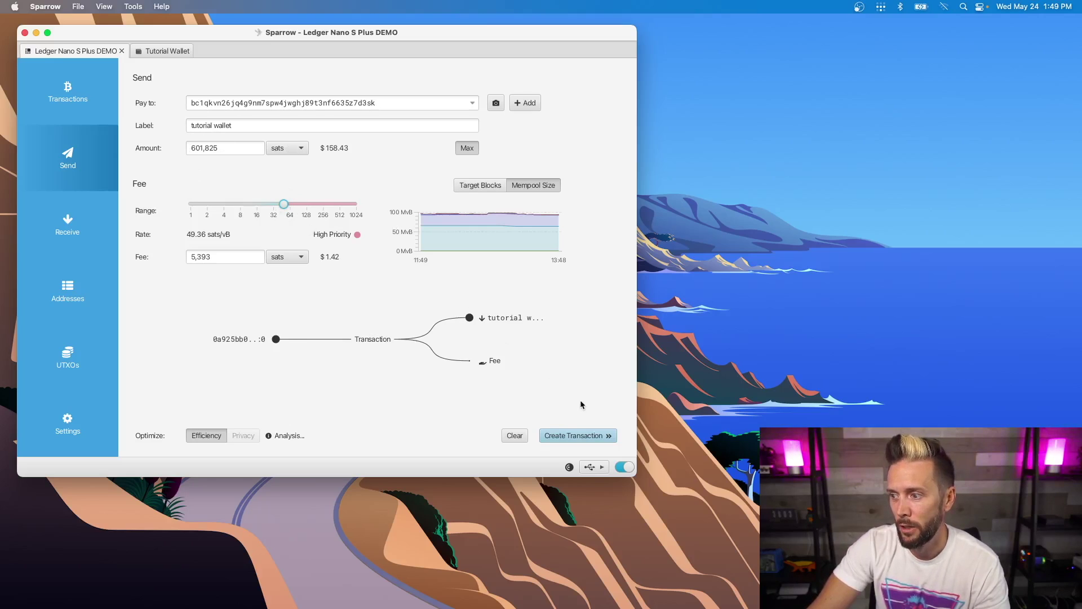
{"action": "left_click", "coordinate": [568, 438]}
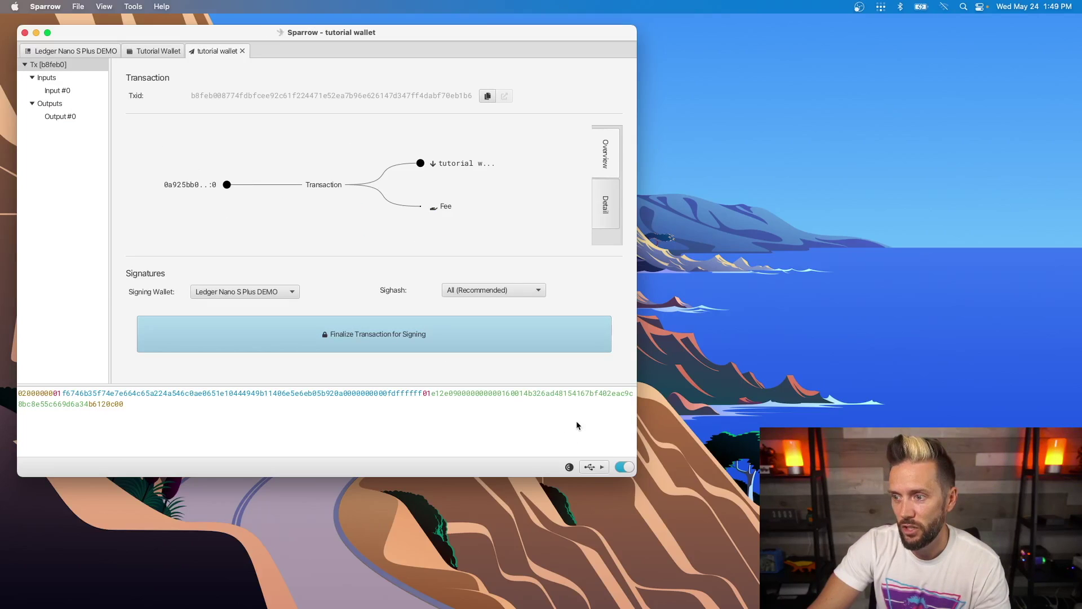
{"action": "left_click", "coordinate": [414, 338]}
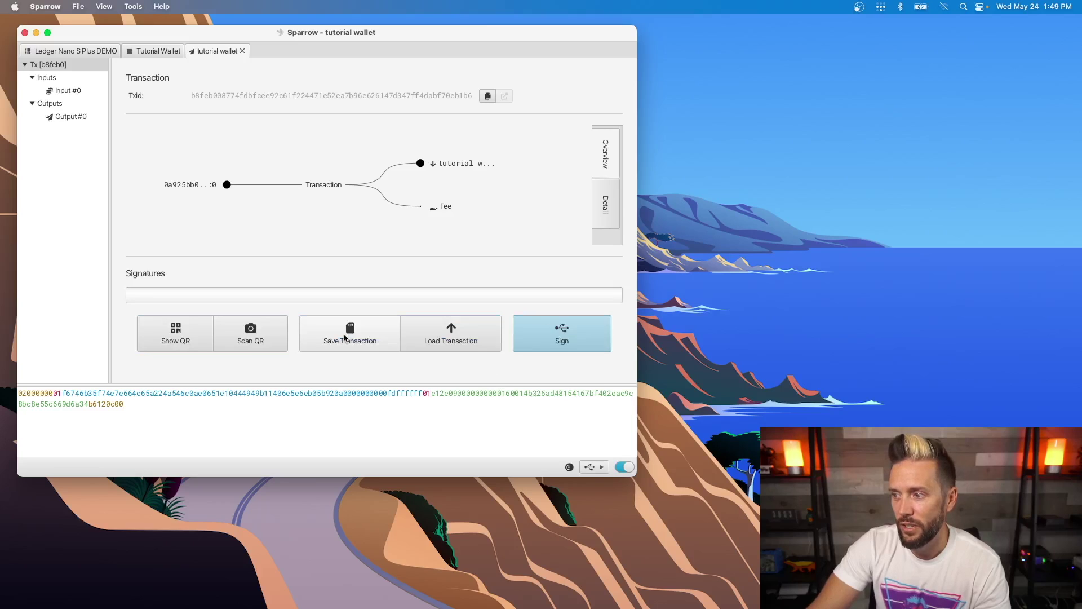
- Sign the transaction with the connected Ledger Nano S Plus, rescanning for the device first
{"action": "left_click", "coordinate": [570, 336]}
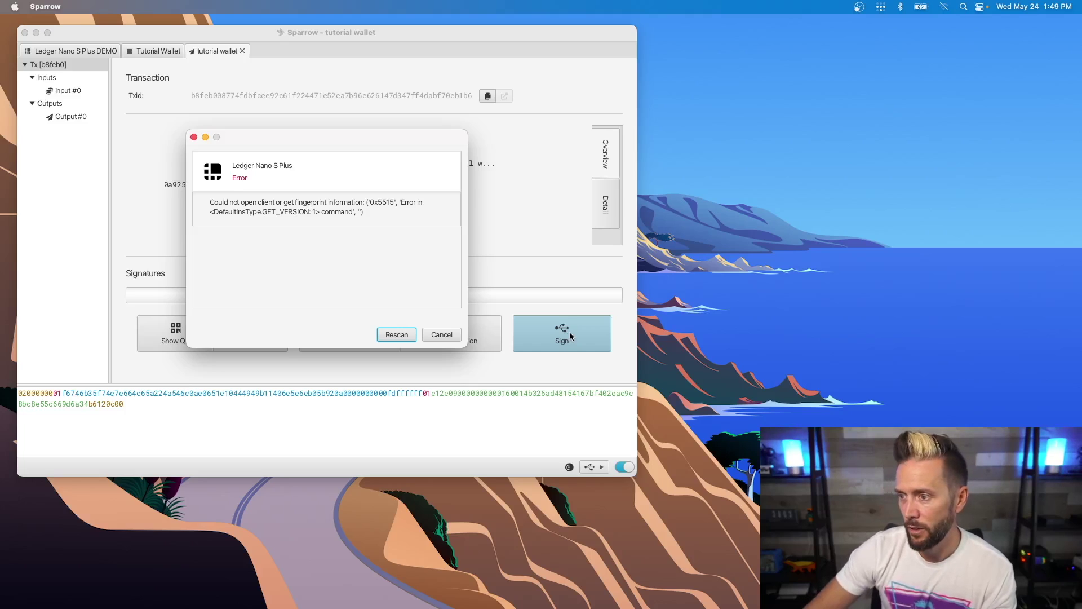
{"action": "left_click", "coordinate": [389, 336]}
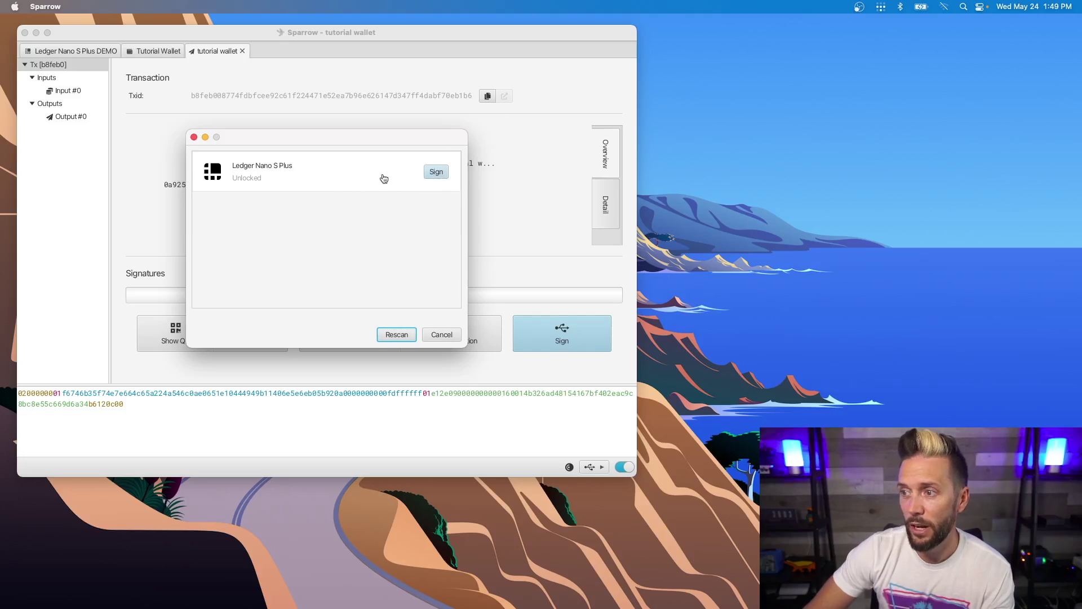
{"action": "left_click", "coordinate": [439, 174]}
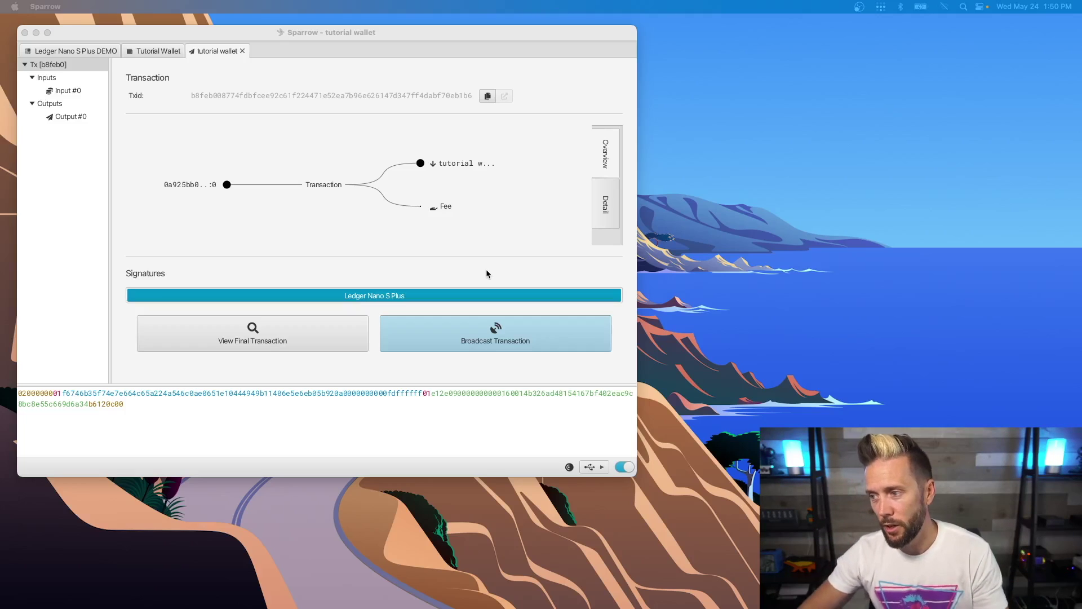
- Broadcast the signed "tutorial wallet" transaction, then close its view and dismiss the new-transaction notification
{"action": "left_click", "coordinate": [480, 343]}
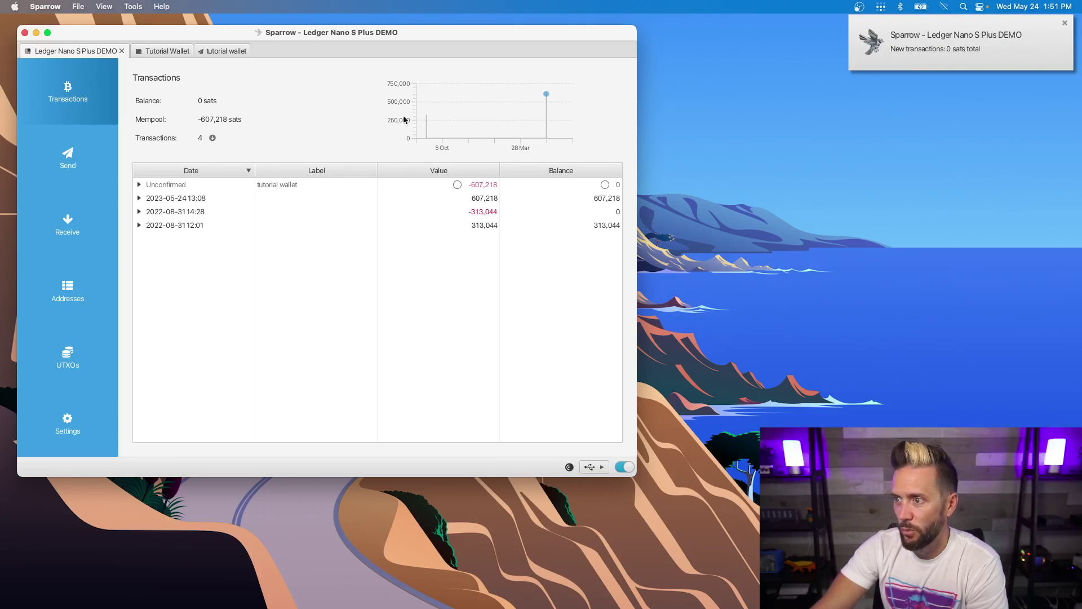
{"action": "left_click", "coordinate": [218, 51]}
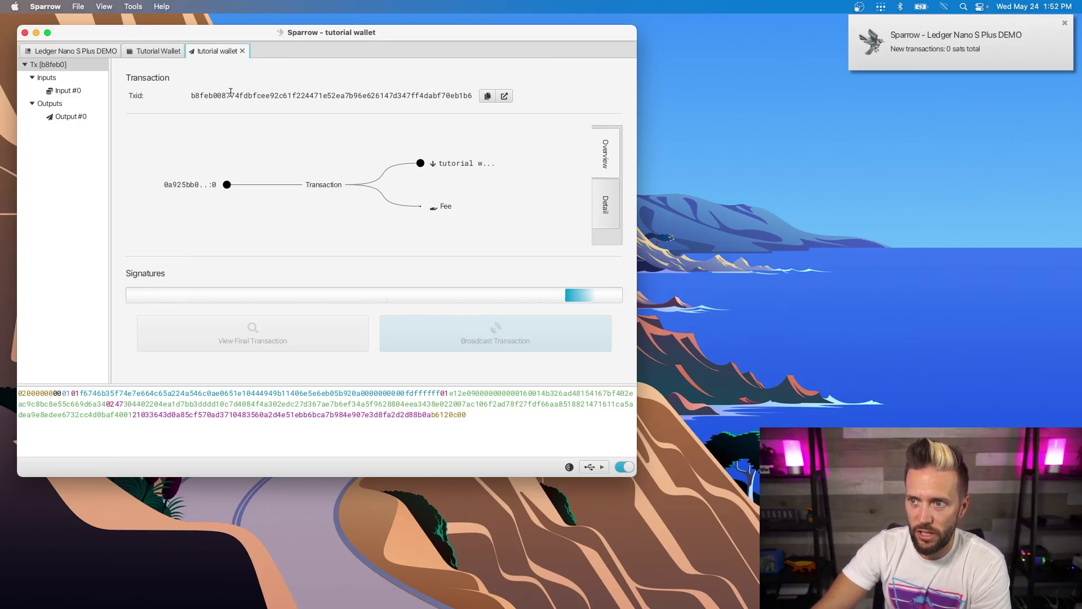
{"action": "left_click", "coordinate": [242, 51]}
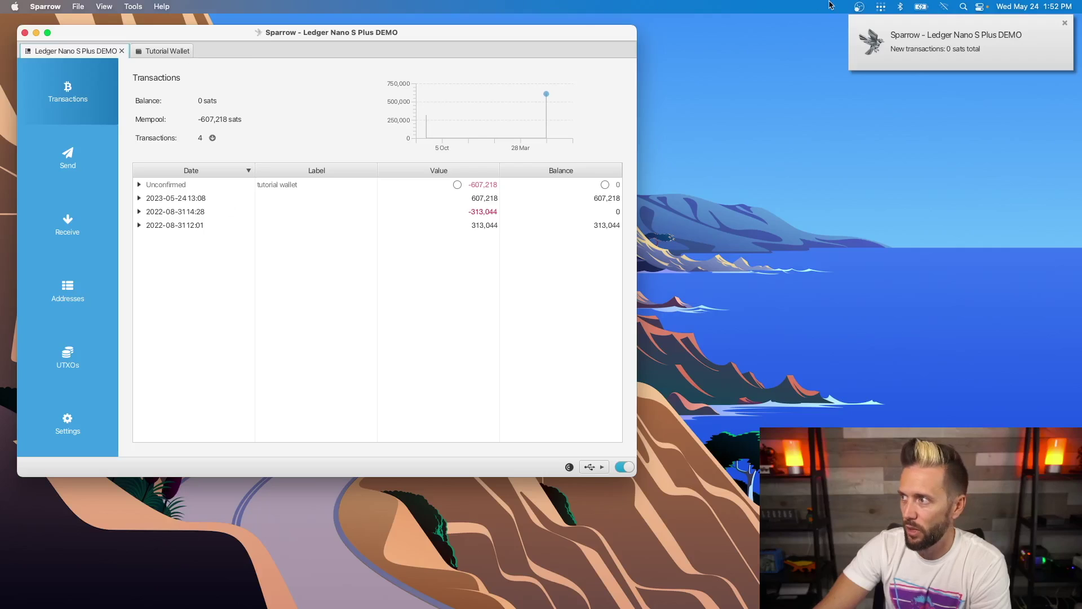
{"action": "left_click", "coordinate": [1065, 23]}
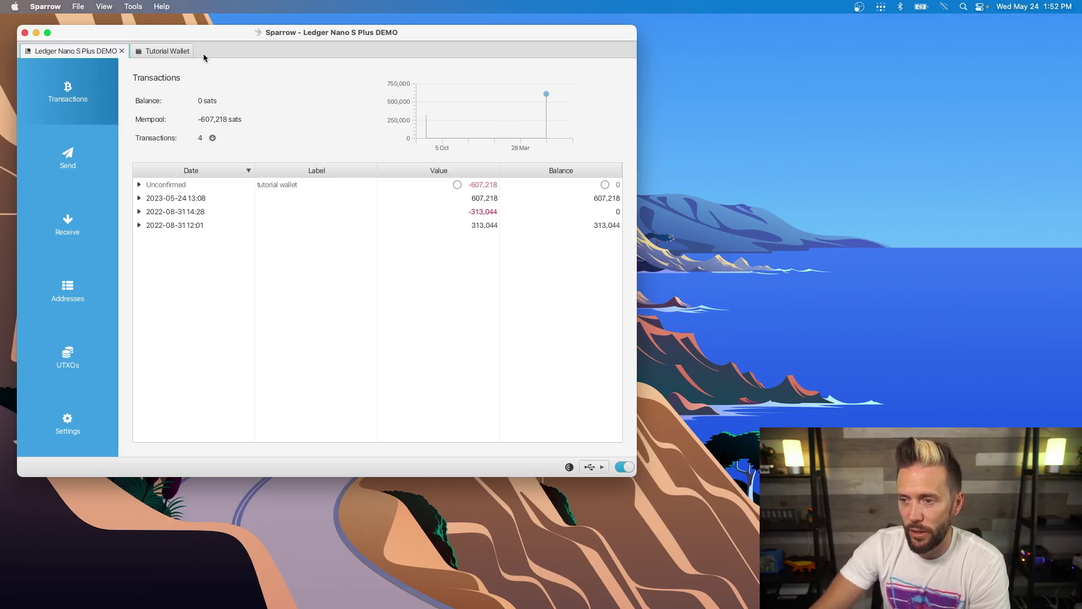
- Check the unconfirmed outgoing "tutorial wallet" transaction and the balance in the Ledger Nano S Plus DEMO wallet
{"action": "left_click", "coordinate": [149, 51]}
{"action": "left_click", "coordinate": [91, 51]}
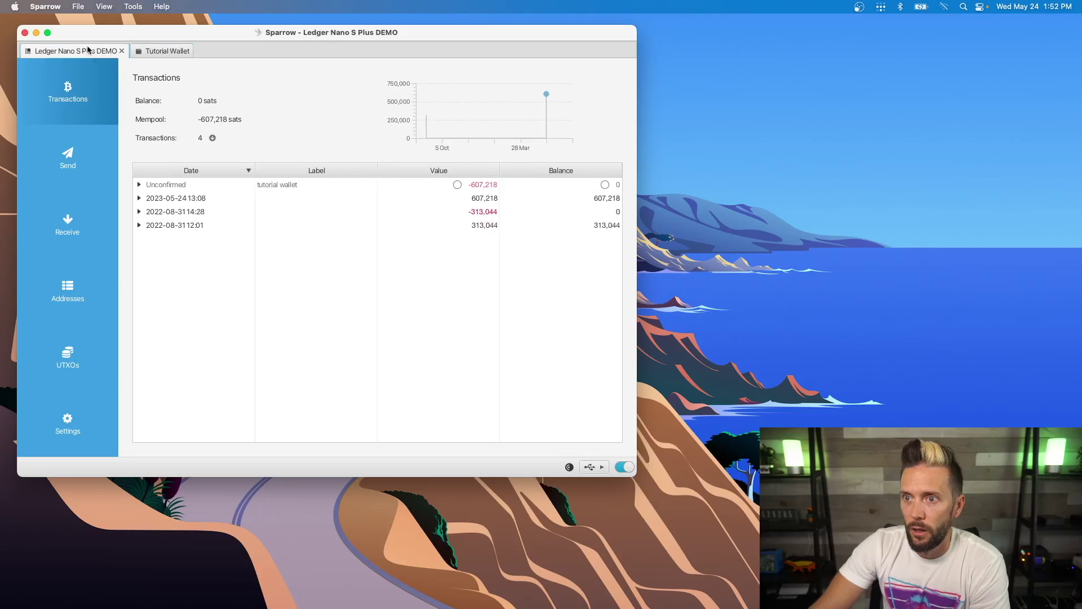
{"action": "left_click", "coordinate": [169, 185]}
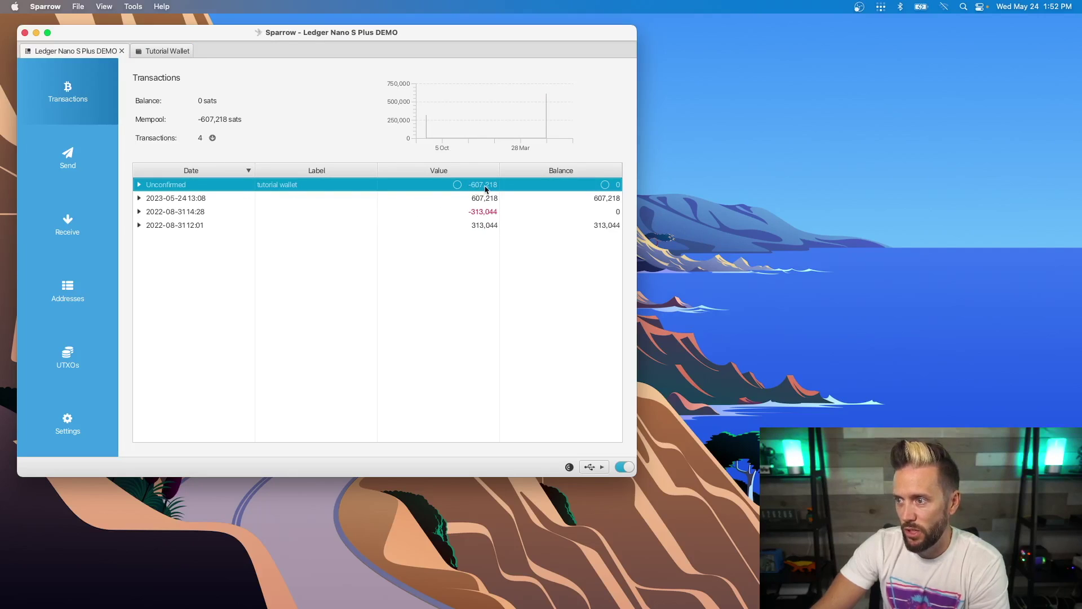
{"action": "mouse_move", "coordinate": [488, 189]}
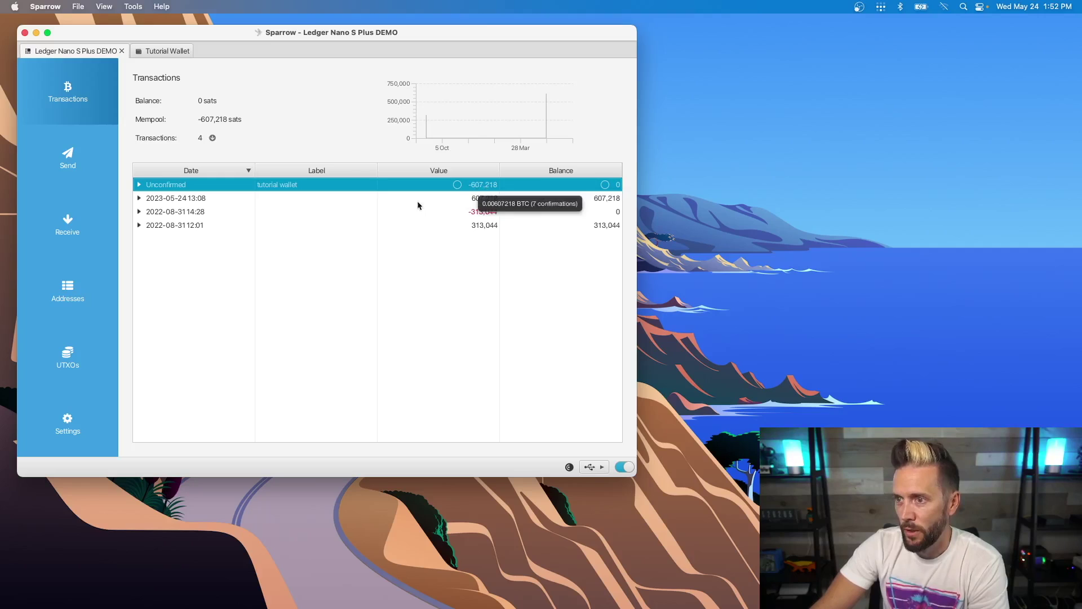
{"action": "left_click_drag", "start_coordinate": [199, 100], "coordinate": [217, 99]}
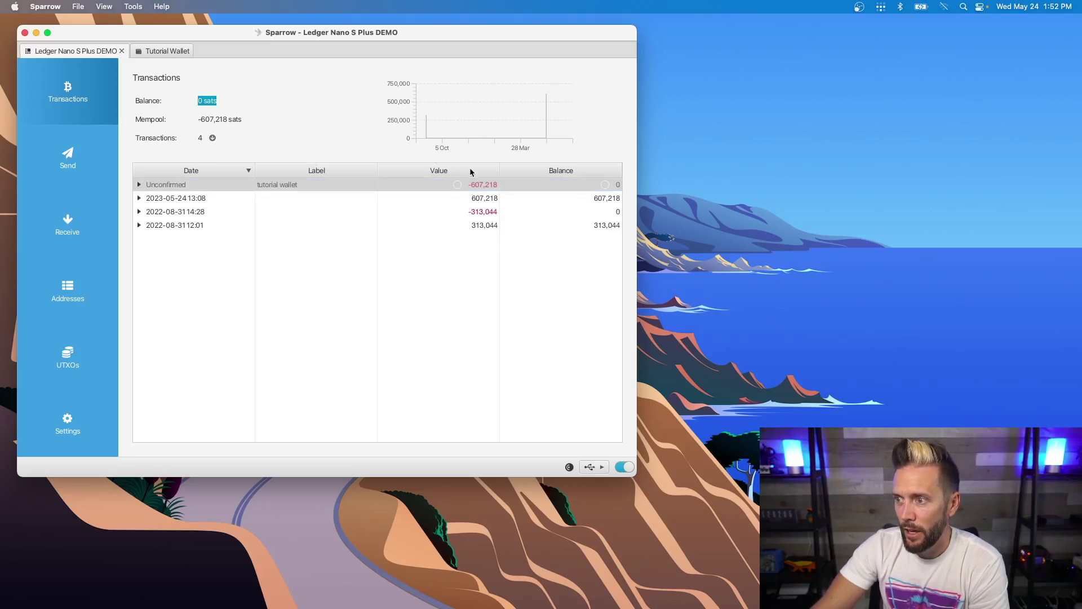
{"action": "left_click", "coordinate": [460, 187]}
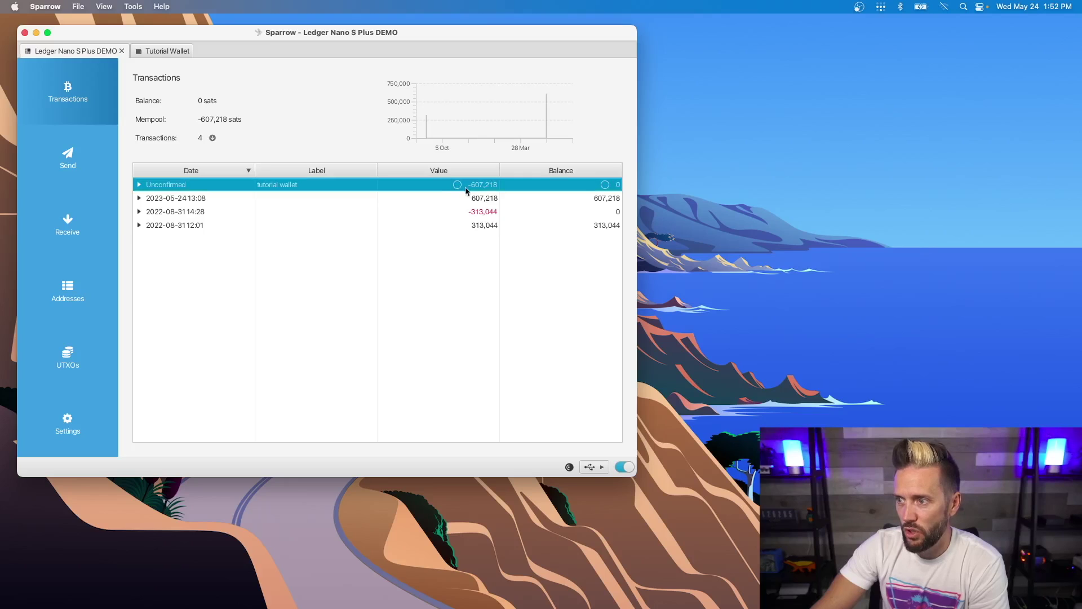
{"action": "mouse_move", "coordinate": [441, 216]}
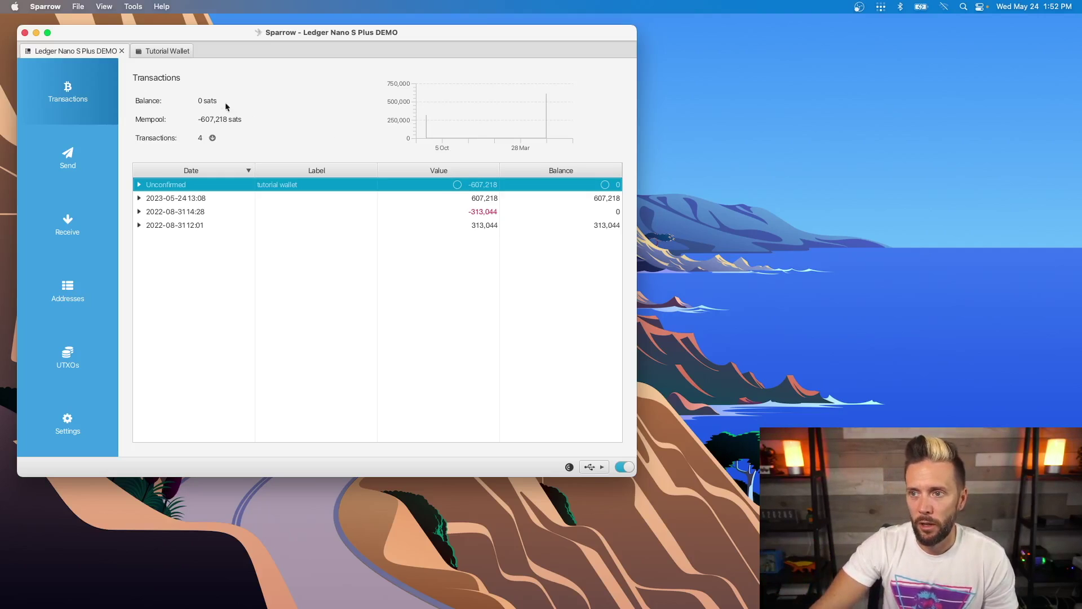
- Check the unconfirmed incoming "ledger nano s plus" transaction in the Tutorial Wallet, then return to the Ledger Nano S Plus DEMO wallet
{"action": "left_click", "coordinate": [160, 52]}
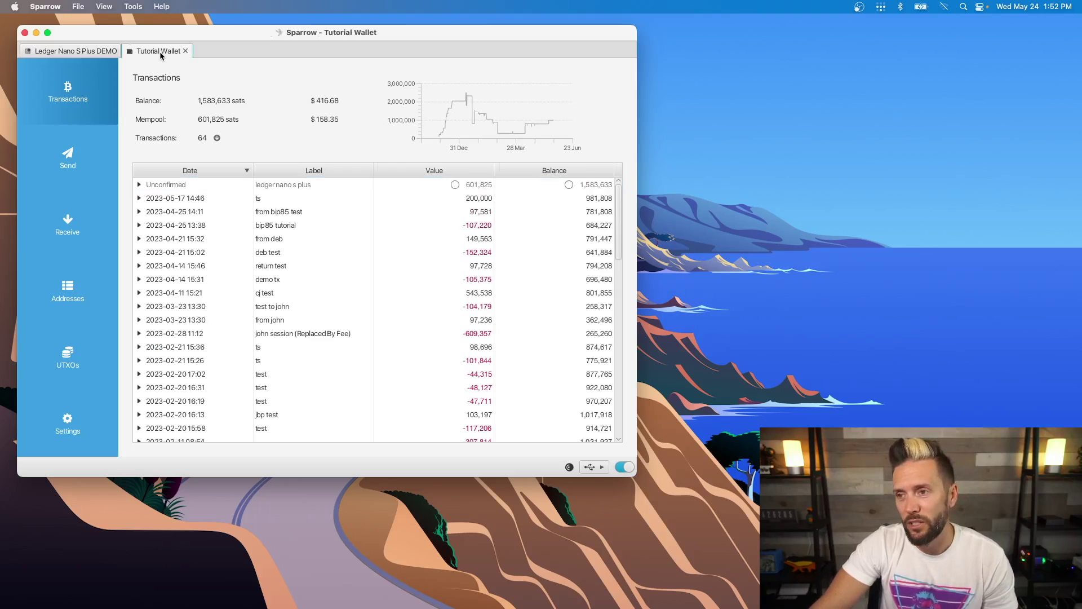
{"action": "left_click", "coordinate": [297, 185]}
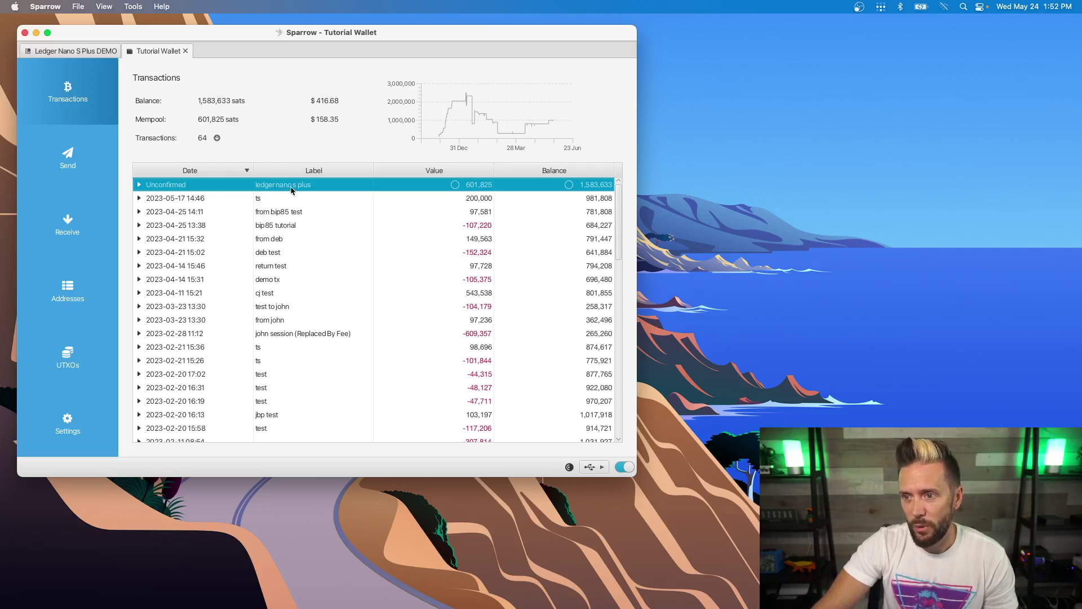
{"action": "mouse_move", "coordinate": [460, 187]}
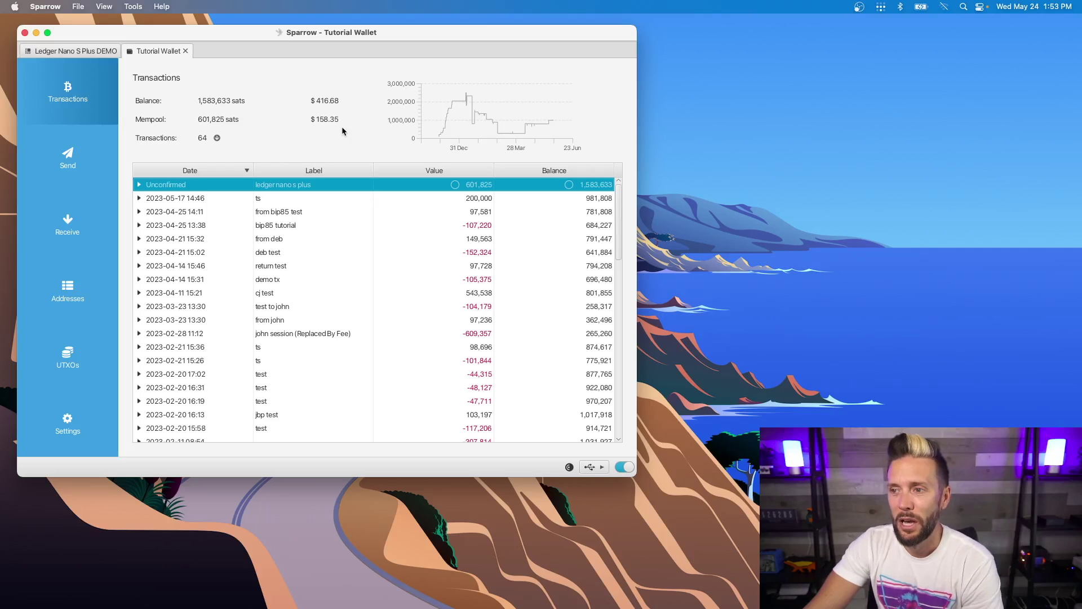
{"action": "mouse_move", "coordinate": [194, 192]}
{"action": "left_click", "coordinate": [63, 52]}
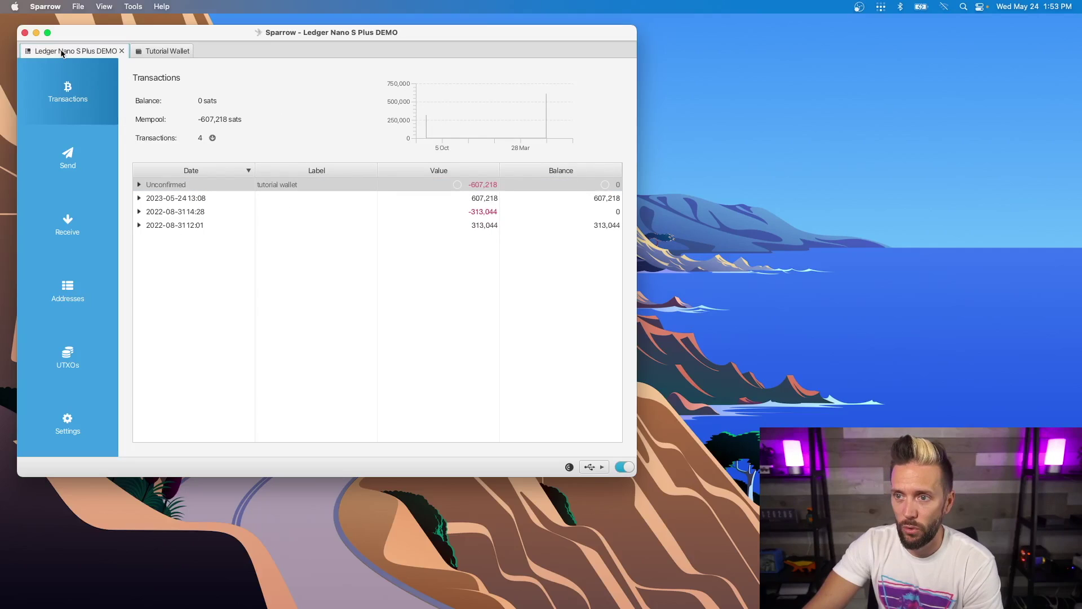
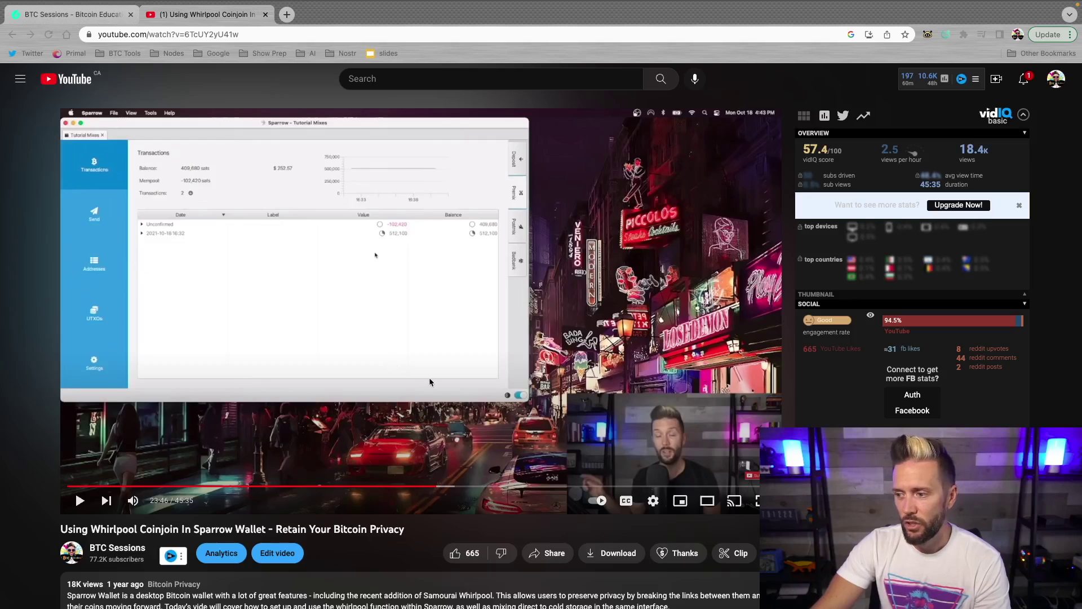
- Rewind the Whirlpool coinjoin video slightly, then switch to Sparrow and look through the Income wallet's Premix, Postmix, Badbank and Deposit accounts
{"action": "left_click_drag", "start_coordinate": [436, 488], "coordinate": [431, 491]}
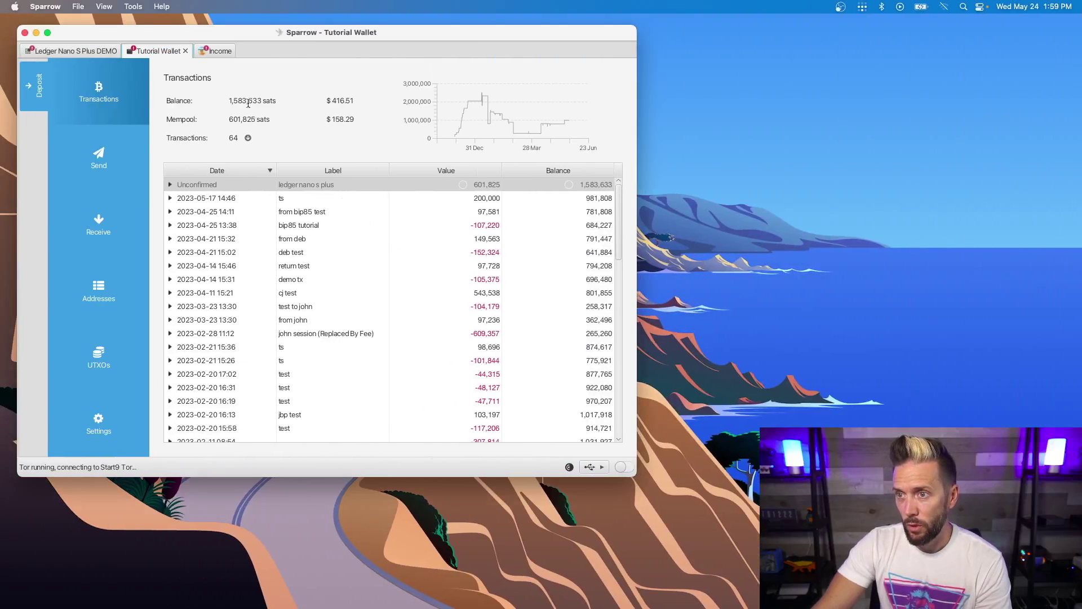
{"action": "left_click", "coordinate": [219, 51]}
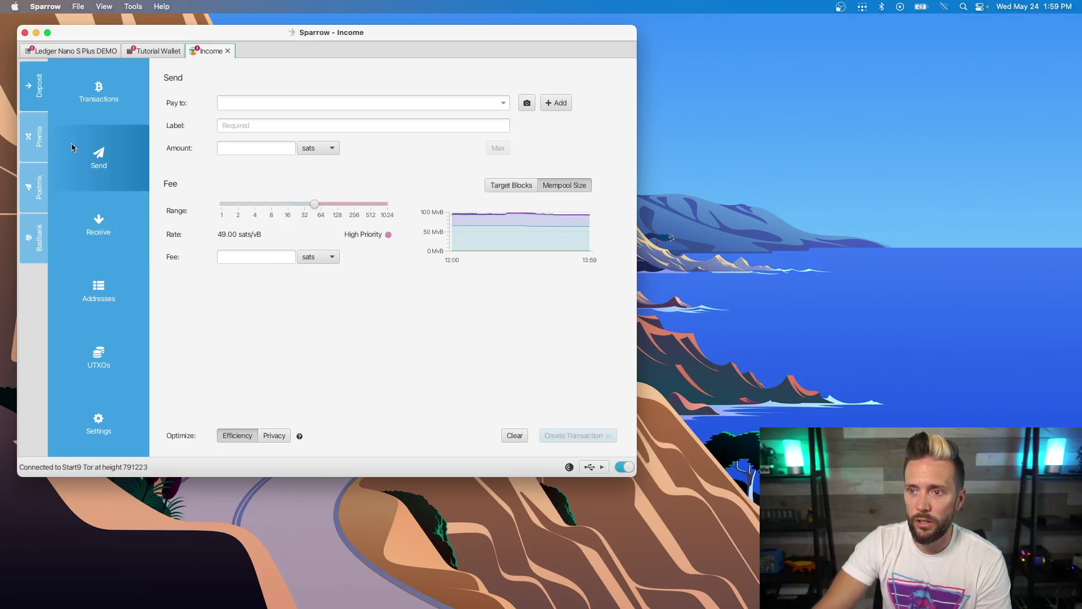
{"action": "left_click", "coordinate": [36, 138]}
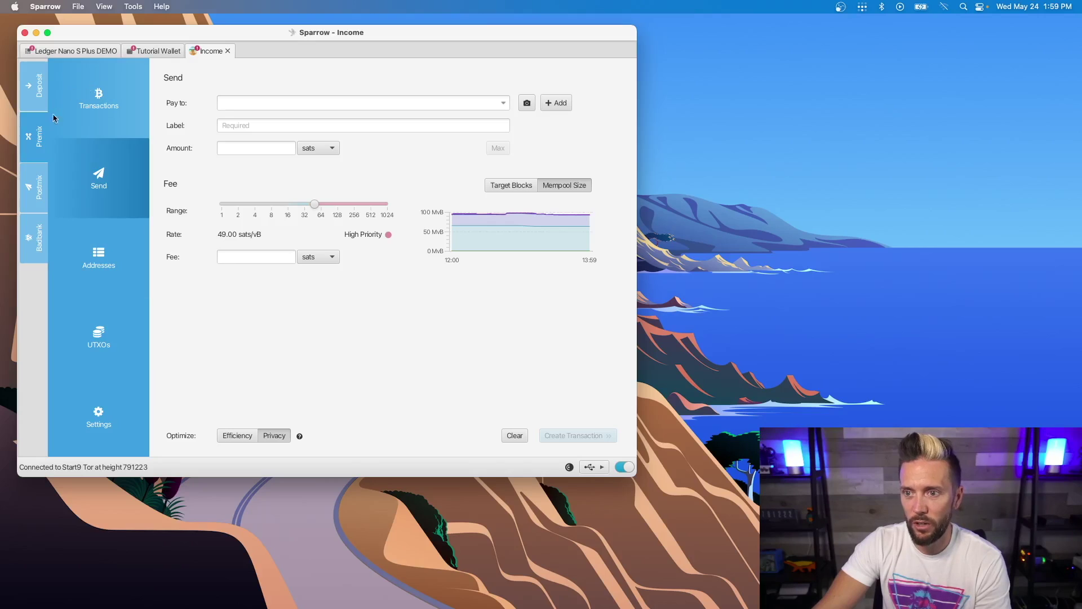
{"action": "left_click", "coordinate": [28, 187]}
{"action": "left_click", "coordinate": [40, 221]}
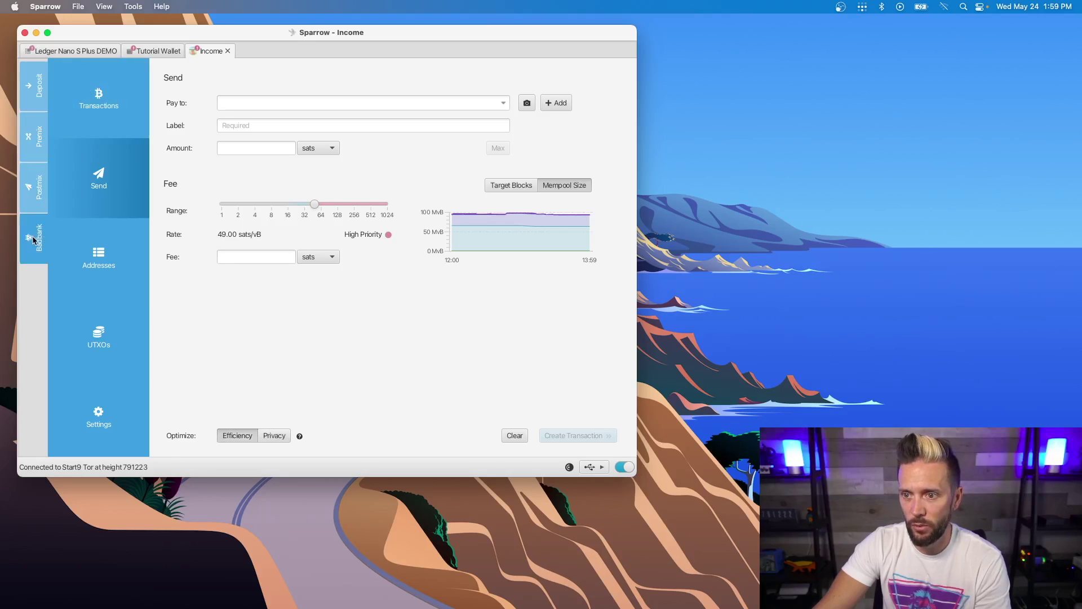
{"action": "left_click", "coordinate": [33, 90]}
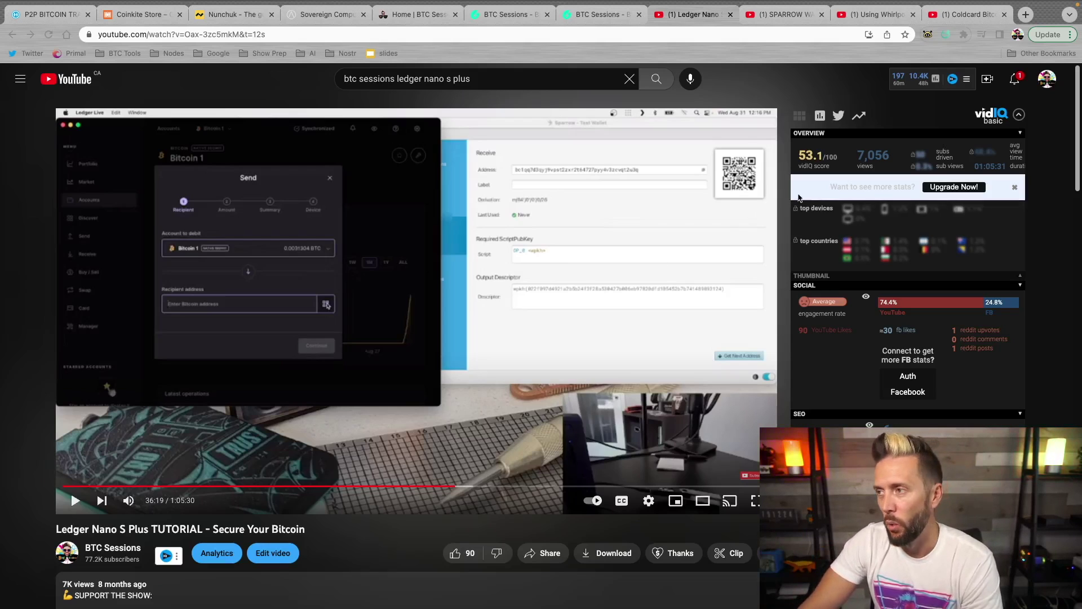
- In the browser, view the Sparrow Wallet, Whirlpool coinjoin and Coldcard tutorial videos on YouTube
{"action": "left_click", "coordinate": [783, 18]}
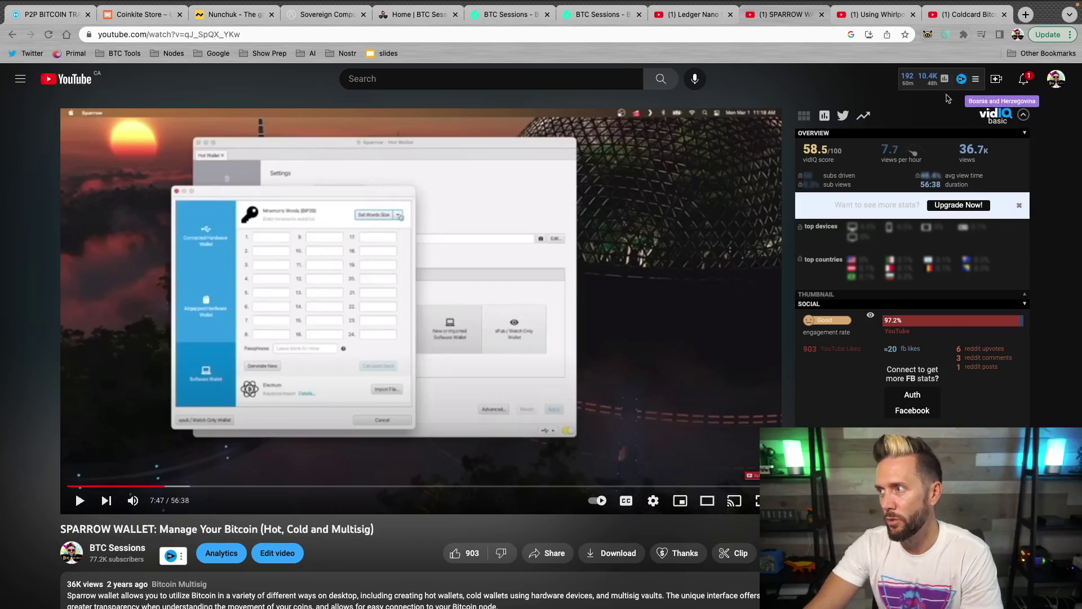
{"action": "left_click", "coordinate": [840, 18]}
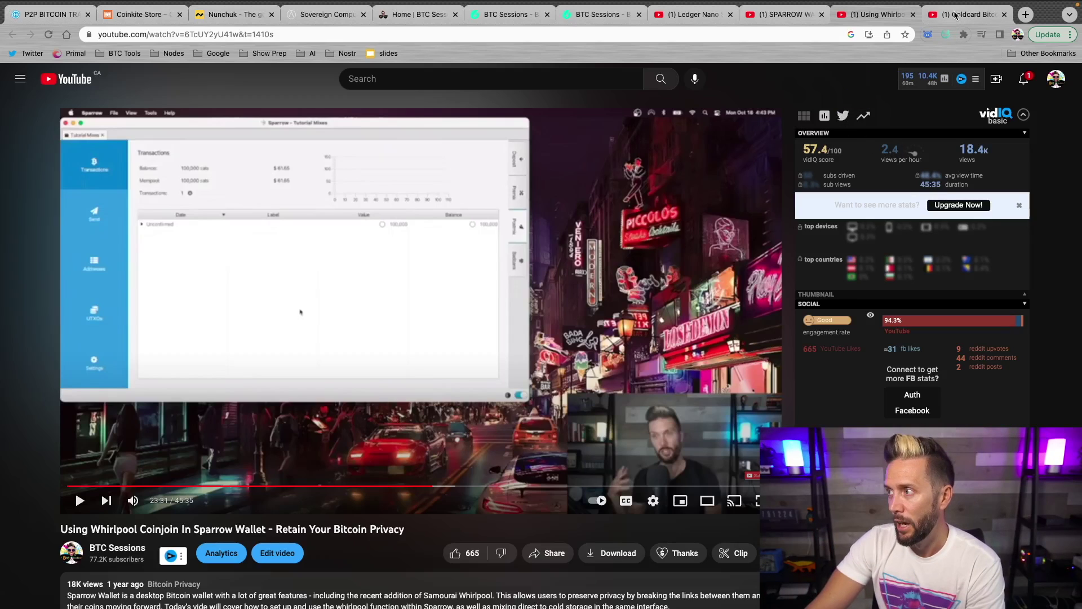
{"action": "key", "text": "ctrl+Tab"}
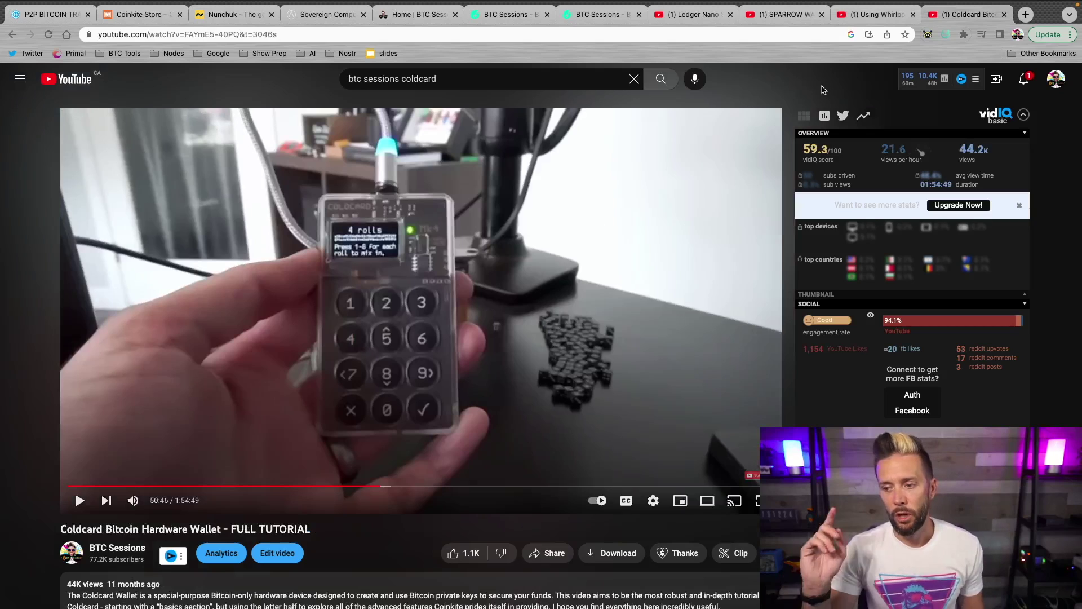